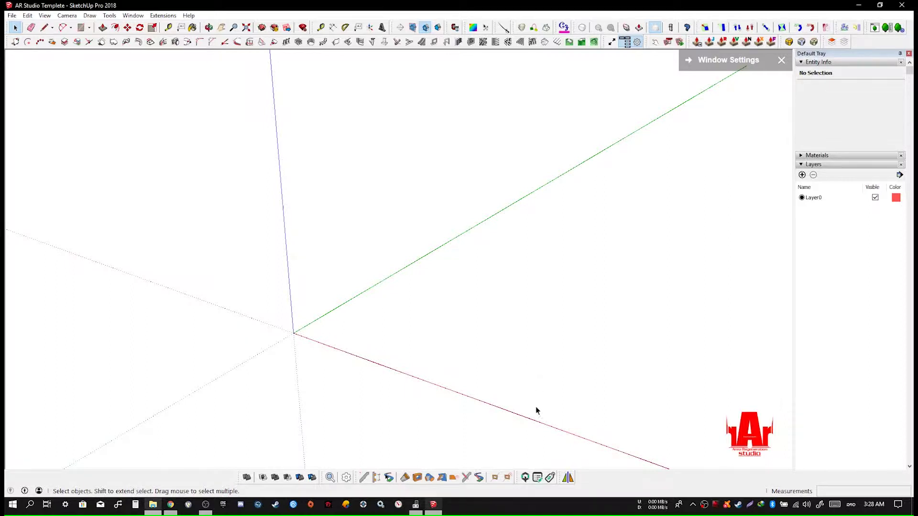
Add two layers, one for the brick wall named ຝາ ກໍ່ດິນຈີ and one for the plaster named ຝາ ໂບກ.
{"action": "mouse_move", "coordinate": [519, 478]}
{"action": "left_mouse_down"}
{"action": "mouse_move", "coordinate": [536, 370]}
{"action": "mouse_move", "coordinate": [563, 433]}
{"action": "mouse_move", "coordinate": [531, 474]}
{"action": "mouse_move", "coordinate": [514, 478]}
{"action": "left_mouse_up"}
{"action": "middle_click_drag", "start_coordinate": [503, 461], "coordinate": [425, 371]}
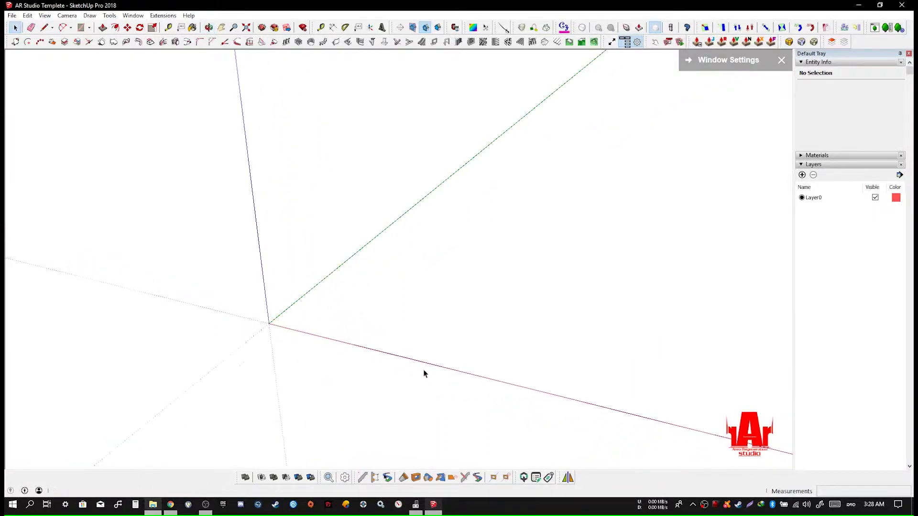
{"action": "left_click", "coordinate": [802, 174]}
{"action": "left_click", "coordinate": [802, 175]}
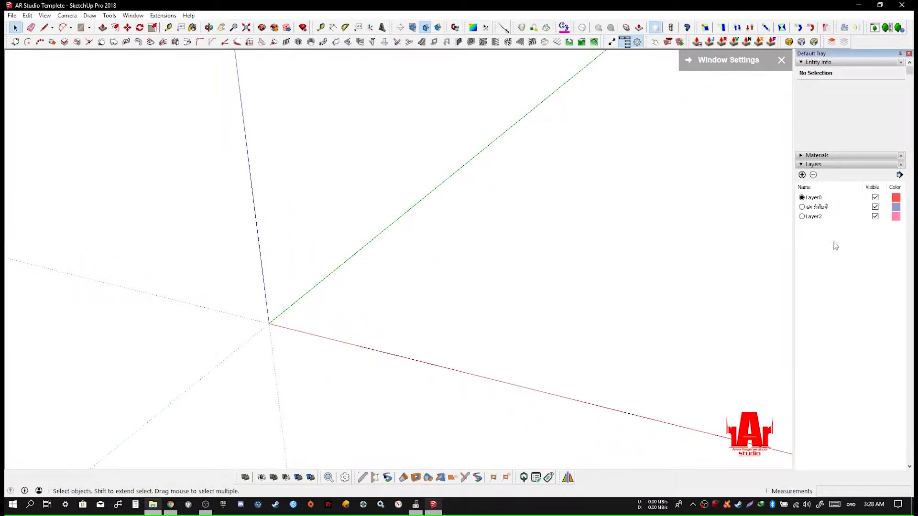
{"action": "double_click", "coordinate": [814, 217]}
{"action": "type", "text": "ຝາ ໂບກ"}
{"action": "left_click", "coordinate": [840, 231]}
Draw a rectangle of about 1.33 by 2.34 m on the ground plane, starting at the origin.
{"action": "middle_click_drag", "start_coordinate": [278, 270], "coordinate": [325, 282]}
{"action": "key", "text": "r"}
{"action": "left_click", "coordinate": [316, 323]}
{"action": "middle_click_drag", "start_coordinate": [316, 323], "coordinate": [435, 289]}
{"action": "left_click", "coordinate": [376, 289]}
{"action": "key", "text": "space"}
{"action": "scroll", "coordinate": [434, 290], "scroll_direction": "up", "scroll_amount": 3}
{"action": "middle_click_drag", "start_coordinate": [379, 310], "coordinate": [398, 308]}
{"action": "middle_click_drag", "start_coordinate": [430, 354], "coordinate": [492, 324], "text": "shift"}
{"action": "middle_click_drag", "start_coordinate": [531, 293], "coordinate": [558, 284], "text": "shift"}
Create a new Profile Builder profile from the selected rectangle, named ຝາ ກໍ່ດິນຈີ for the brick wall.
{"action": "left_click", "coordinate": [374, 477]}
{"action": "middle_click_drag", "start_coordinate": [365, 213], "coordinate": [444, 248]}
{"action": "double_click", "coordinate": [518, 280]}
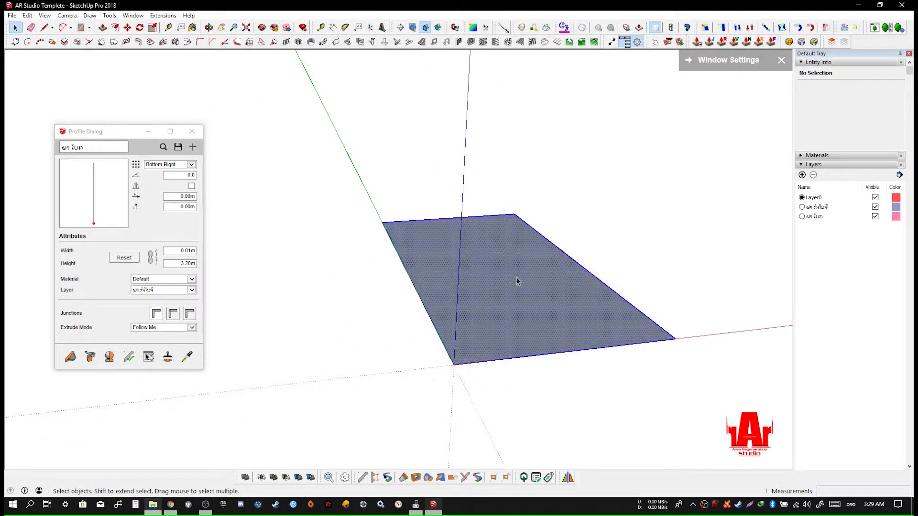
{"action": "middle_click_drag", "start_coordinate": [517, 281], "coordinate": [515, 277]}
{"action": "left_click", "coordinate": [191, 149]}
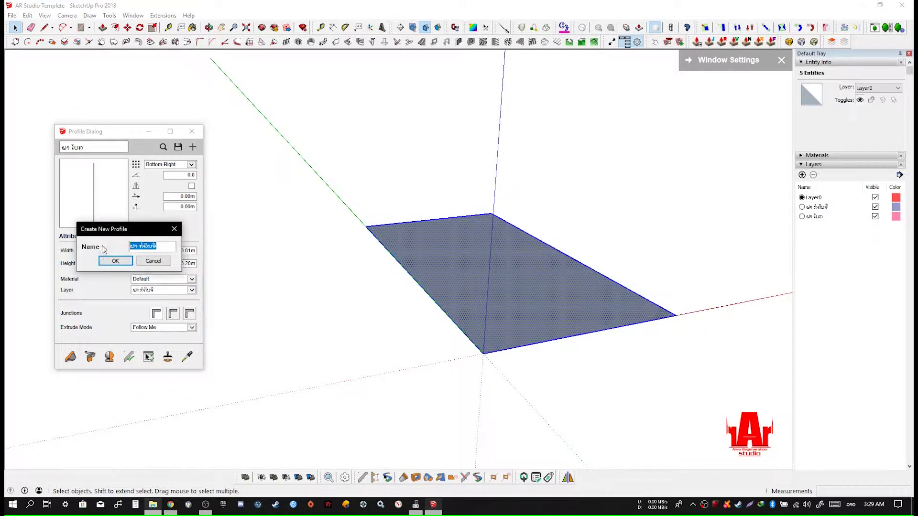
{"action": "left_click", "coordinate": [126, 260]}
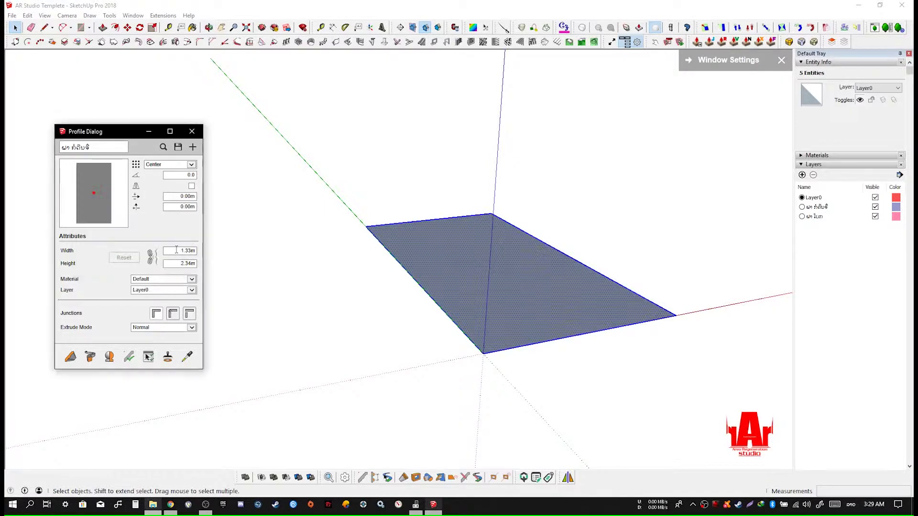
Set the brick-wall profile's width to 0.08 m and height to 3.2 m.
{"action": "left_click", "coordinate": [154, 263]}
{"action": "key", "text": "BackSpace"}
{"action": "type", "text": "3"}
{"action": "key", "text": "Tab"}
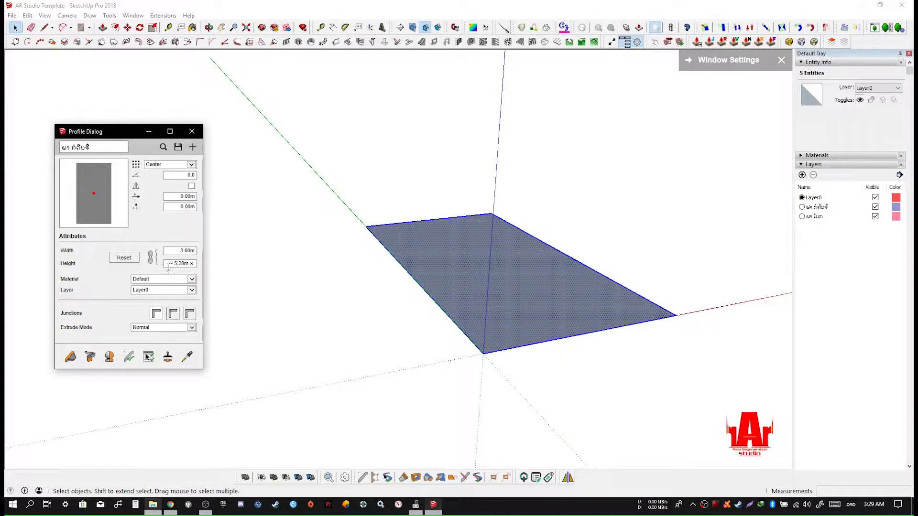
{"action": "left_click", "coordinate": [153, 259]}
{"action": "type", "text": "0"}
{"action": "key", "text": "BackSpace"}
{"action": "type", "text": "0.08"}
{"action": "key", "text": "Tab"}
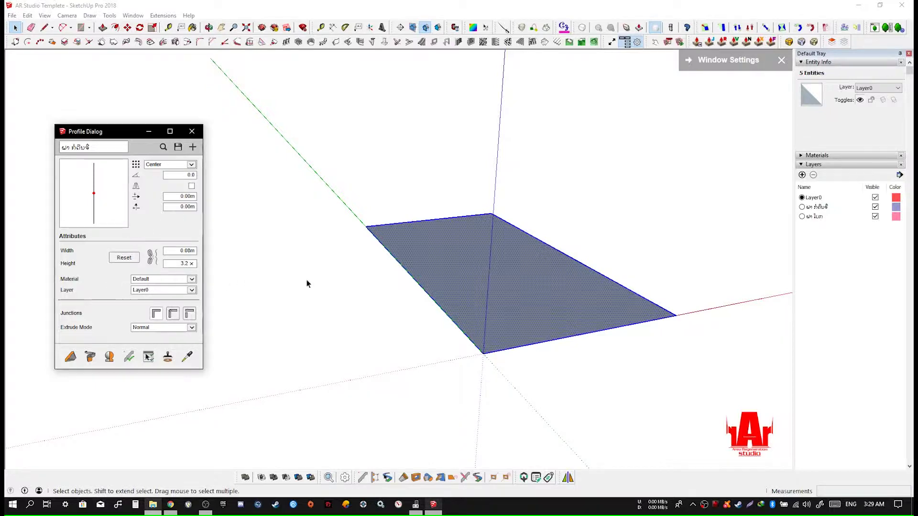
Assign the brick-wall profile to the brick-wall layer.
{"action": "middle_click_drag", "start_coordinate": [504, 264], "coordinate": [446, 268]}
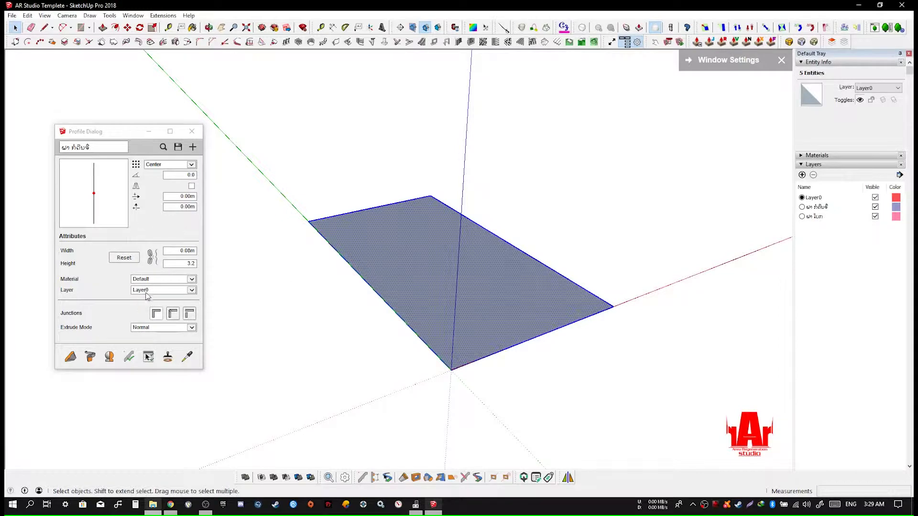
{"action": "left_click", "coordinate": [148, 291]}
{"action": "left_click", "coordinate": [156, 297]}
{"action": "middle_click_drag", "start_coordinate": [476, 267], "coordinate": [535, 253]}
Paint the rectangle with Brick Antique 01 and set that texture as the brick-wall profile's material.
{"action": "left_click", "coordinate": [168, 277]}
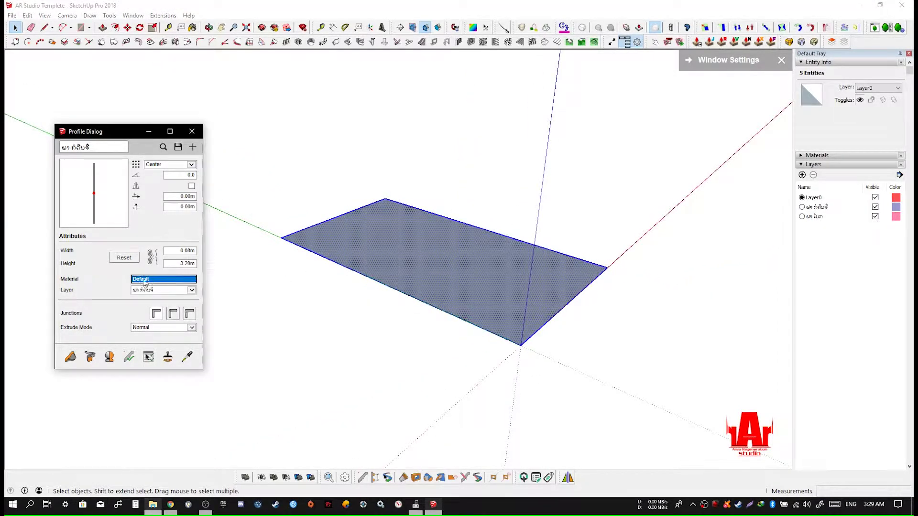
{"action": "mouse_move", "coordinate": [492, 245]}
{"action": "middle_mouse_down"}
{"action": "mouse_move", "coordinate": [698, 205]}
{"action": "mouse_move", "coordinate": [529, 256]}
{"action": "mouse_move", "coordinate": [440, 267]}
{"action": "mouse_move", "coordinate": [690, 227]}
{"action": "middle_mouse_up"}
{"action": "left_click", "coordinate": [818, 155]}
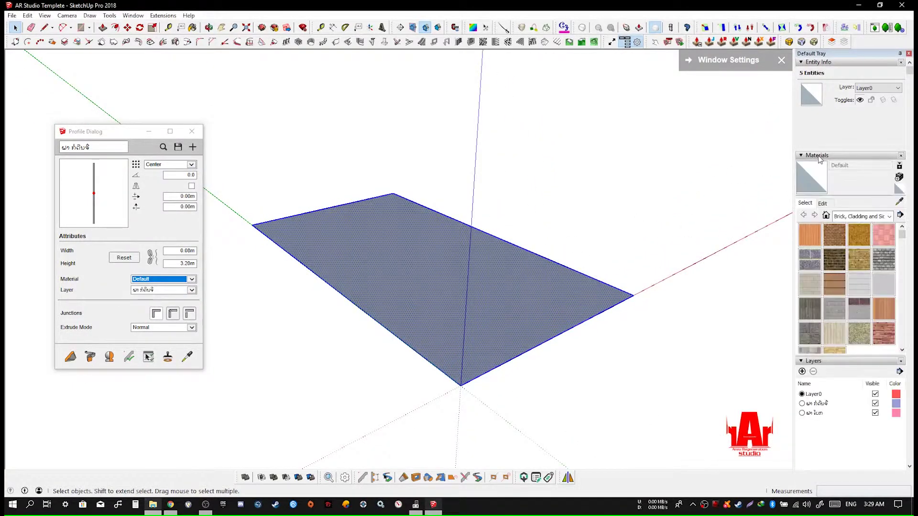
{"action": "left_click", "coordinate": [845, 233]}
{"action": "middle_click_drag", "start_coordinate": [484, 271], "coordinate": [431, 269]}
{"action": "left_click", "coordinate": [484, 296]}
{"action": "mouse_move", "coordinate": [484, 295]}
{"action": "middle_mouse_down"}
{"action": "mouse_move", "coordinate": [606, 245]}
{"action": "mouse_move", "coordinate": [471, 247]}
{"action": "middle_mouse_up"}
{"action": "left_click", "coordinate": [829, 156]}
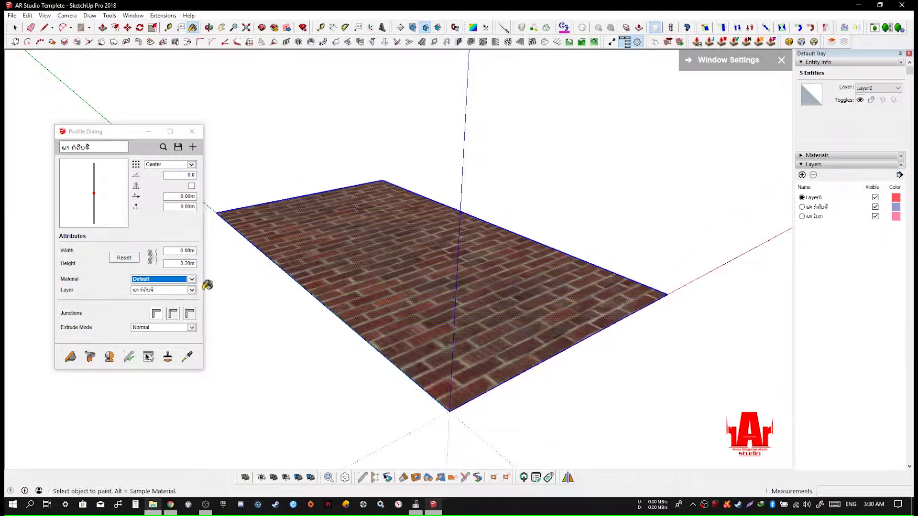
{"action": "left_click", "coordinate": [177, 281]}
{"action": "left_click", "coordinate": [172, 289]}
{"action": "scroll", "coordinate": [459, 299], "scroll_direction": "down", "scroll_amount": 1}
{"action": "key", "text": "space"}
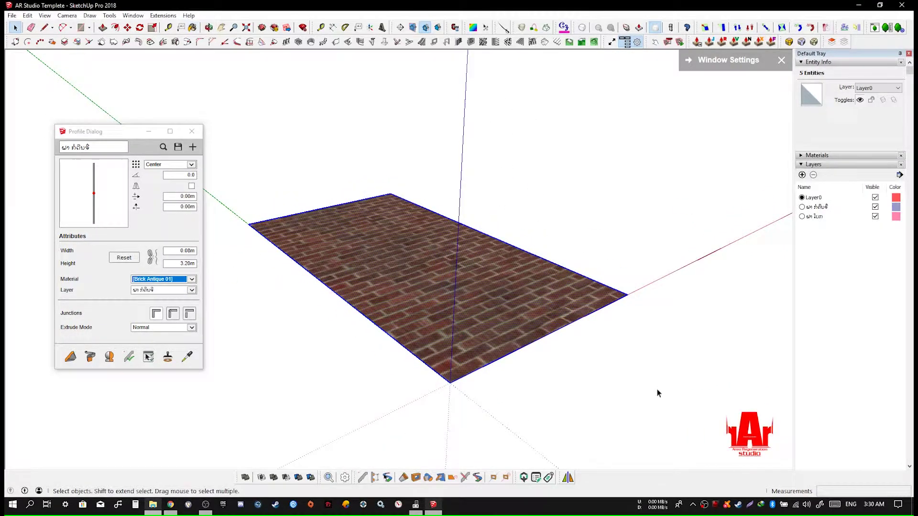
Delete the brick-painted rectangle from the model.
{"action": "scroll", "coordinate": [573, 375], "scroll_direction": "down", "scroll_amount": 6}
{"action": "left_click_drag", "start_coordinate": [580, 400], "coordinate": [322, 196]}
{"action": "middle_click_drag", "start_coordinate": [465, 258], "coordinate": [397, 282]}
{"action": "key", "text": "Delete"}
{"action": "left_click", "coordinate": [75, 359]}
{"action": "middle_click_drag", "start_coordinate": [514, 398], "coordinate": [470, 339]}
{"action": "left_click", "coordinate": [469, 342]}
{"action": "middle_click_drag", "start_coordinate": [543, 359], "coordinate": [549, 368]}
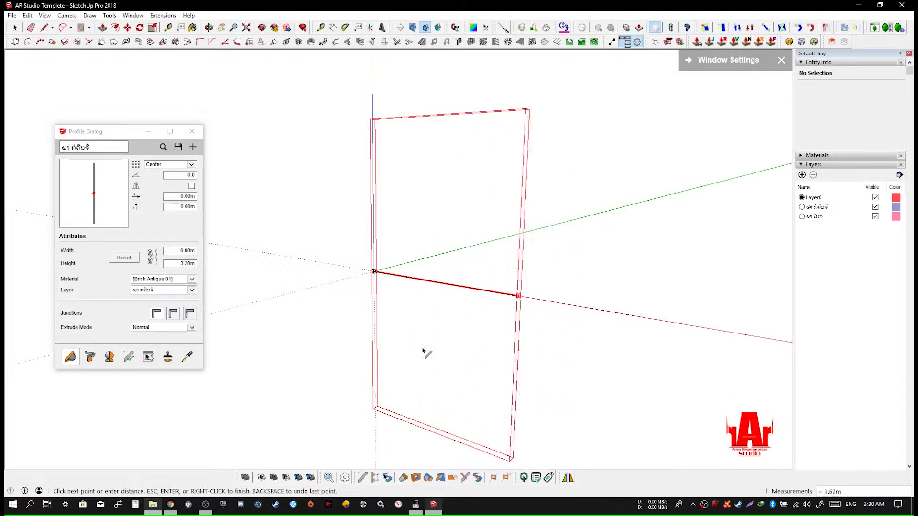
{"action": "key", "text": "Escape"}
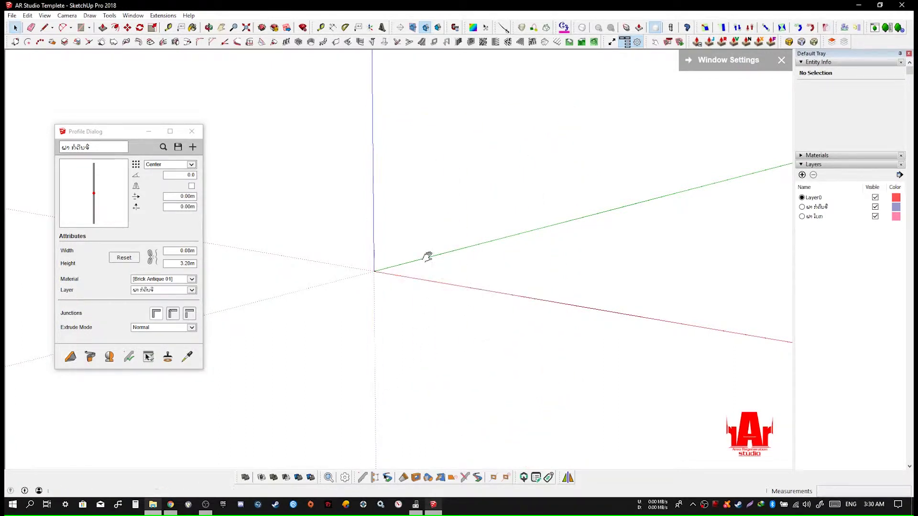
Set the profile's placement point to Bottom-Middle and build a brick wall from the origin along the red axis.
{"action": "left_click", "coordinate": [191, 165]}
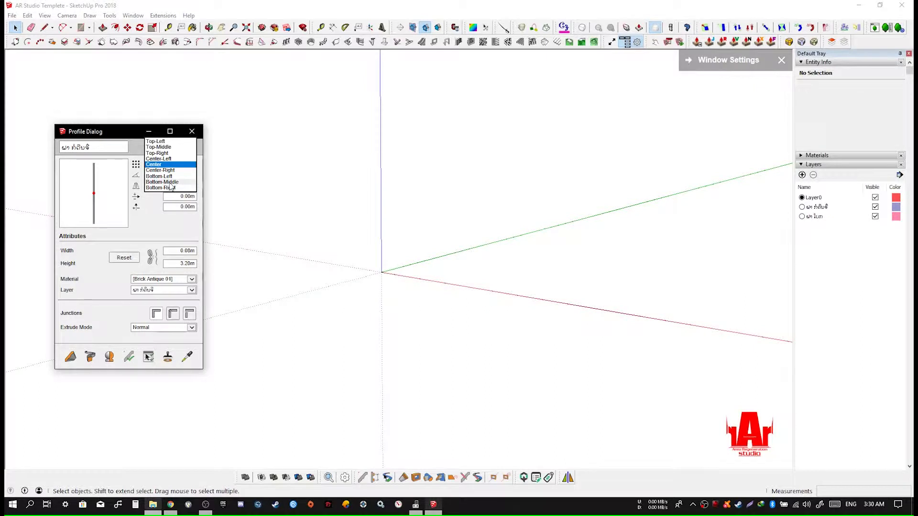
{"action": "left_click", "coordinate": [170, 183]}
{"action": "middle_click_drag", "start_coordinate": [406, 225], "coordinate": [447, 329]}
{"action": "left_click", "coordinate": [70, 357]}
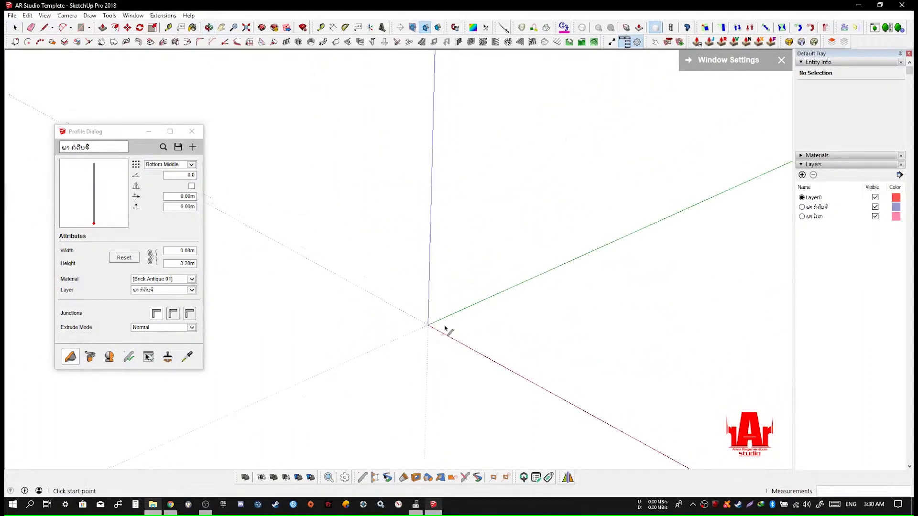
{"action": "left_click", "coordinate": [429, 326]}
{"action": "scroll", "coordinate": [564, 400], "scroll_direction": "down", "scroll_amount": 2}
{"action": "middle_click_drag", "start_coordinate": [564, 401], "coordinate": [535, 291]}
{"action": "left_click", "coordinate": [518, 362]}
{"action": "key", "text": "Return"}
Examine the top and base of the brick wall to check how it sits around the origin.
{"action": "scroll", "coordinate": [465, 147], "scroll_direction": "up", "scroll_amount": 4}
{"action": "middle_click_drag", "start_coordinate": [465, 147], "coordinate": [414, 207]}
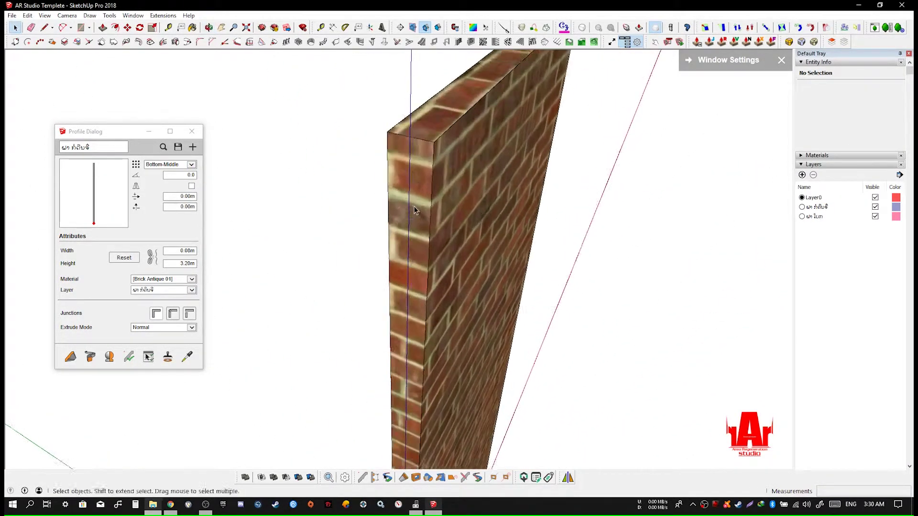
{"action": "middle_click_drag", "start_coordinate": [390, 153], "coordinate": [445, 306]}
{"action": "scroll", "coordinate": [428, 205], "scroll_direction": "down", "scroll_amount": 3}
{"action": "scroll", "coordinate": [445, 373], "scroll_direction": "up", "scroll_amount": 2}
{"action": "middle_click_drag", "start_coordinate": [444, 373], "coordinate": [458, 277]}
{"action": "middle_click_drag", "start_coordinate": [397, 261], "coordinate": [514, 254]}
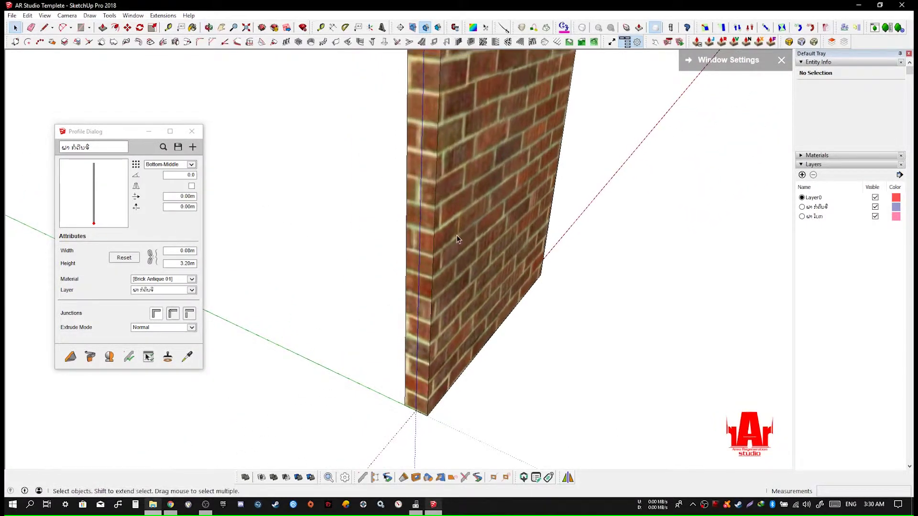
Rename the profile ຝາ ໂບກ to match the plaster layer's name.
{"action": "double_click", "coordinate": [815, 216]}
{"action": "left_click", "coordinate": [847, 270]}
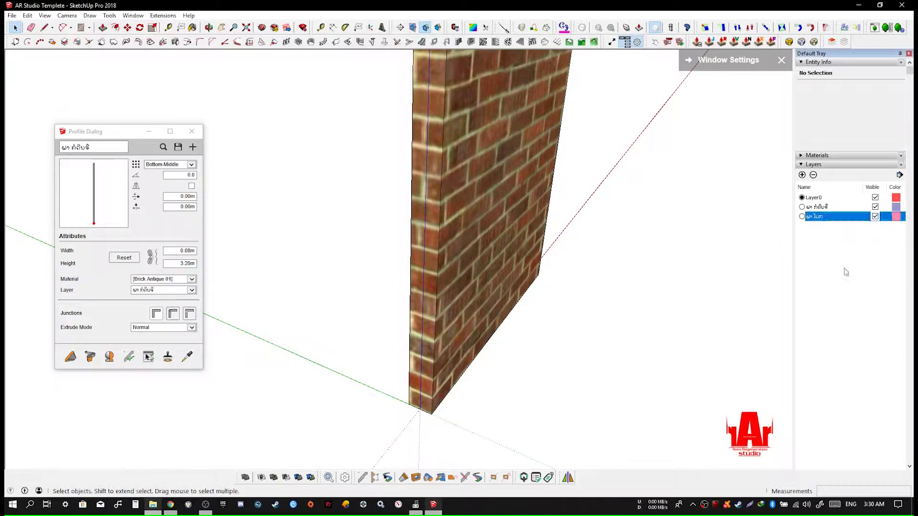
{"action": "left_click", "coordinate": [149, 131]}
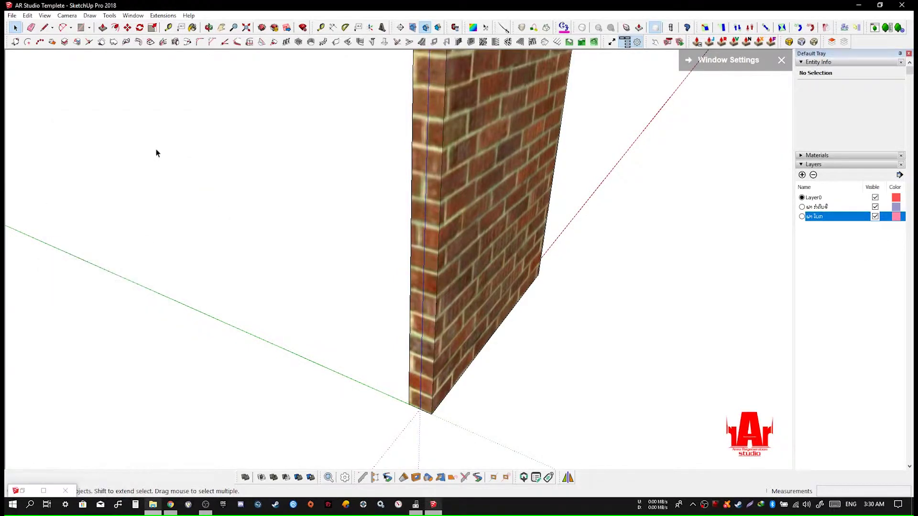
{"action": "double_click", "coordinate": [32, 491]}
{"action": "type", "text": "ຝາ ໂບກ"}
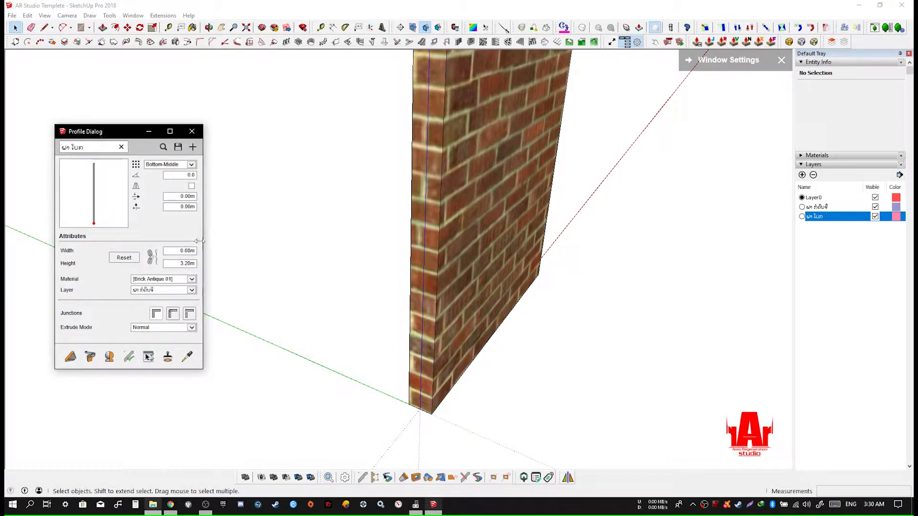
Set the plaster profile's width to 0.01 m, its layer to ຝາ ໂບກ and its material to Default.
{"action": "type", "text": "0.01"}
{"action": "left_click", "coordinate": [173, 290]}
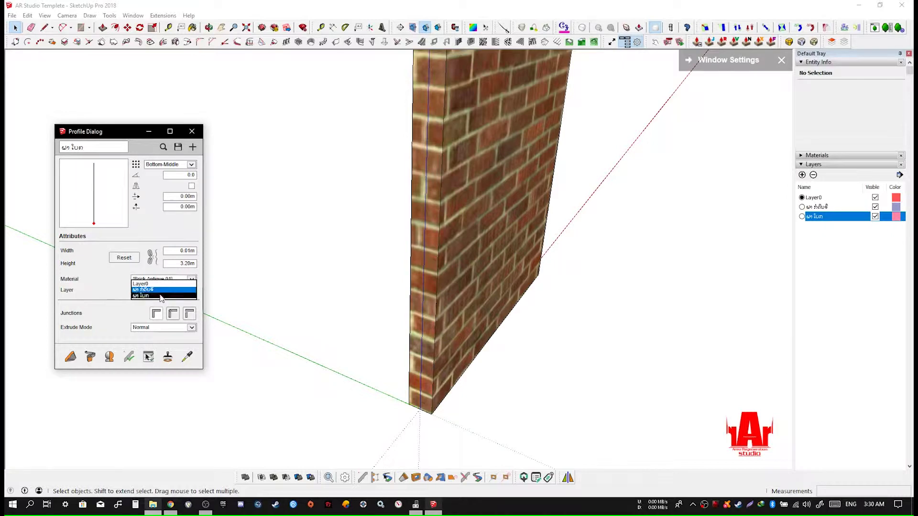
{"action": "left_click", "coordinate": [161, 296]}
{"action": "left_click", "coordinate": [174, 281]}
{"action": "left_click", "coordinate": [154, 274]}
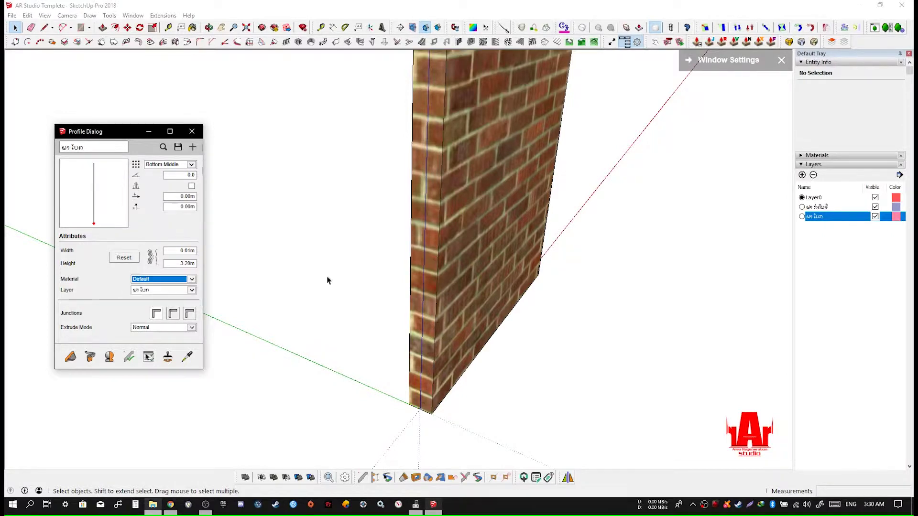
Build the plaster member along the base of one brick wall face, with the placement point set to Bottom-Left.
{"action": "middle_click_drag", "start_coordinate": [328, 281], "coordinate": [275, 289]}
{"action": "left_click", "coordinate": [68, 364]}
{"action": "scroll", "coordinate": [560, 308], "scroll_direction": "up", "scroll_amount": 3}
{"action": "middle_click_drag", "start_coordinate": [345, 433], "coordinate": [391, 358], "text": "shift"}
{"action": "scroll", "coordinate": [345, 255], "scroll_direction": "up", "scroll_amount": 2}
{"action": "left_click", "coordinate": [191, 165]}
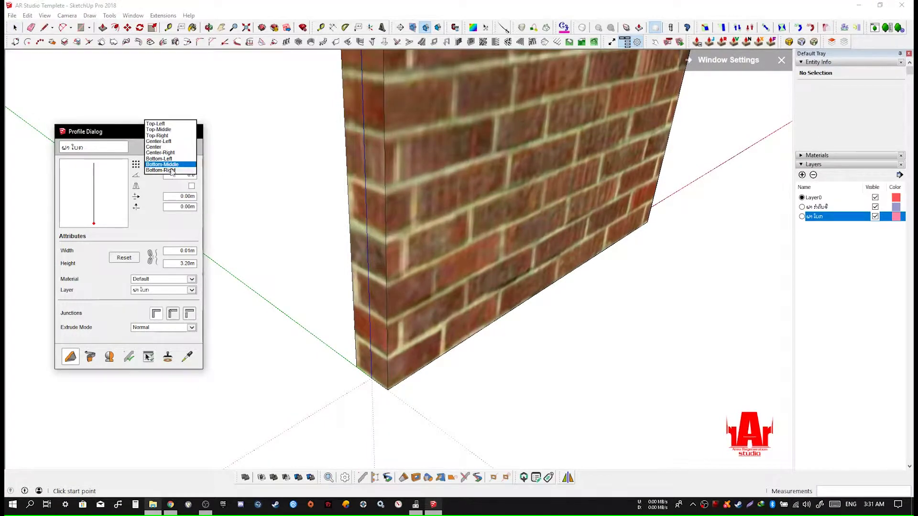
{"action": "left_click", "coordinate": [171, 159]}
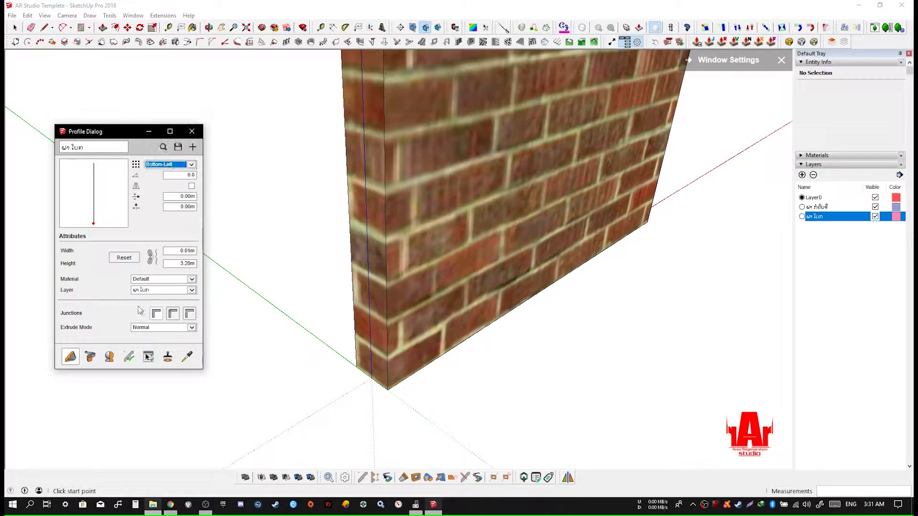
{"action": "left_click", "coordinate": [388, 390]}
{"action": "scroll", "coordinate": [519, 290], "scroll_direction": "up", "scroll_amount": 2}
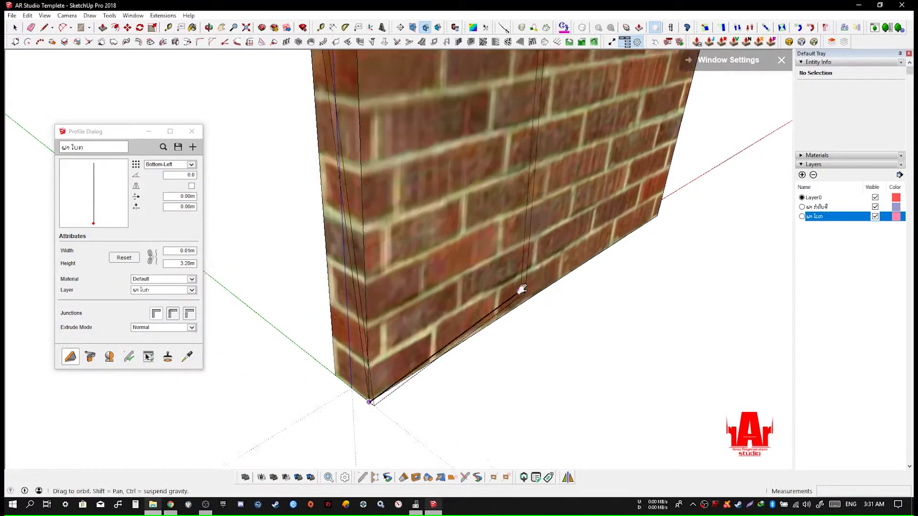
{"action": "middle_click_drag", "start_coordinate": [526, 283], "coordinate": [568, 253]}
{"action": "left_click", "coordinate": [648, 195]}
{"action": "middle_click_drag", "start_coordinate": [452, 306], "coordinate": [498, 296]}
{"action": "key", "text": "space"}
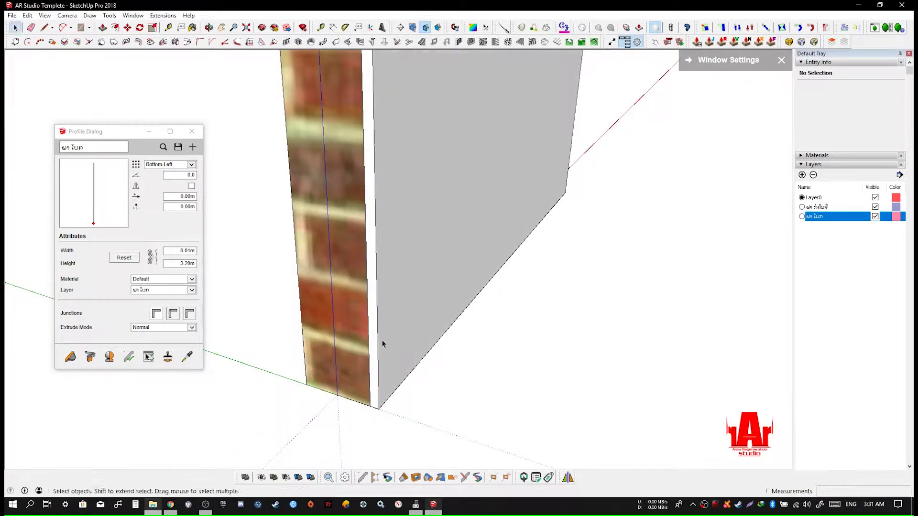
Build a second plaster member along the opposite face of the brick wall, with the placement point set to Bottom-Right.
{"action": "middle_click_drag", "start_coordinate": [391, 358], "coordinate": [459, 326]}
{"action": "middle_click_drag", "start_coordinate": [388, 404], "coordinate": [516, 365]}
{"action": "left_click", "coordinate": [171, 165]}
{"action": "left_click", "coordinate": [167, 177]}
{"action": "left_click", "coordinate": [70, 356]}
{"action": "left_click", "coordinate": [483, 406]}
{"action": "middle_click_drag", "start_coordinate": [360, 280], "coordinate": [490, 343], "text": "shift"}
{"action": "left_click", "coordinate": [348, 255]}
{"action": "scroll", "coordinate": [483, 261], "scroll_direction": "down", "scroll_amount": 3}
{"action": "scroll", "coordinate": [483, 262], "scroll_direction": "down", "scroll_amount": 2}
{"action": "middle_click_drag", "start_coordinate": [483, 261], "coordinate": [414, 254], "text": "shift"}
{"action": "key", "text": "space"}
Examine the brick wall and the fit of the plaster on both of its faces.
{"action": "scroll", "coordinate": [508, 236], "scroll_direction": "down", "scroll_amount": 2}
{"action": "scroll", "coordinate": [414, 254], "scroll_direction": "up", "scroll_amount": 3}
{"action": "middle_click_drag", "start_coordinate": [619, 142], "coordinate": [553, 191]}
{"action": "left_click", "coordinate": [420, 286]}
{"action": "middle_click_drag", "start_coordinate": [421, 286], "coordinate": [453, 211]}
{"action": "left_click", "coordinate": [476, 241]}
{"action": "scroll", "coordinate": [424, 260], "scroll_direction": "down", "scroll_amount": 2}
{"action": "scroll", "coordinate": [445, 207], "scroll_direction": "down", "scroll_amount": 1}
{"action": "middle_click_drag", "start_coordinate": [405, 244], "coordinate": [516, 349]}
Auto-assemble the three selected wall members into a new assembly, and delete the original members from the model.
{"action": "left_click", "coordinate": [149, 132]}
{"action": "scroll", "coordinate": [402, 222], "scroll_direction": "down", "scroll_amount": 3}
{"action": "left_click_drag", "start_coordinate": [563, 410], "coordinate": [404, 432]}
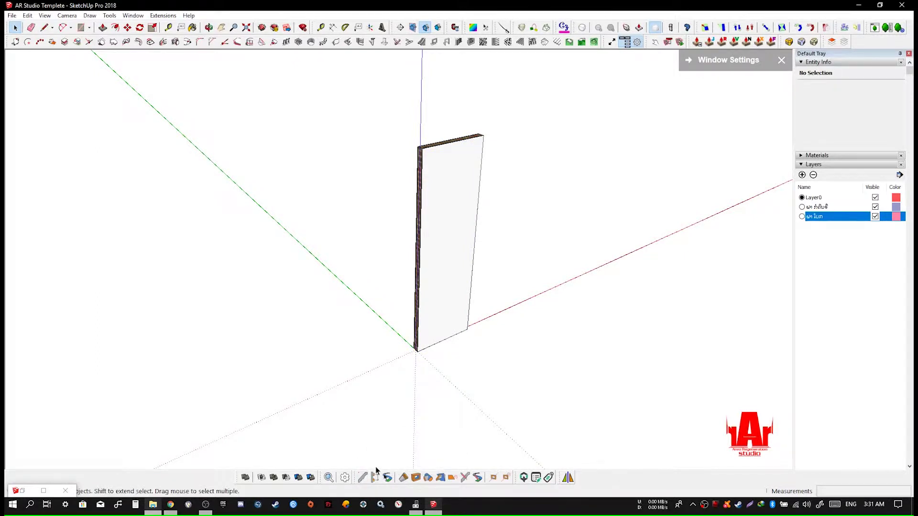
{"action": "left_click", "coordinate": [375, 476]}
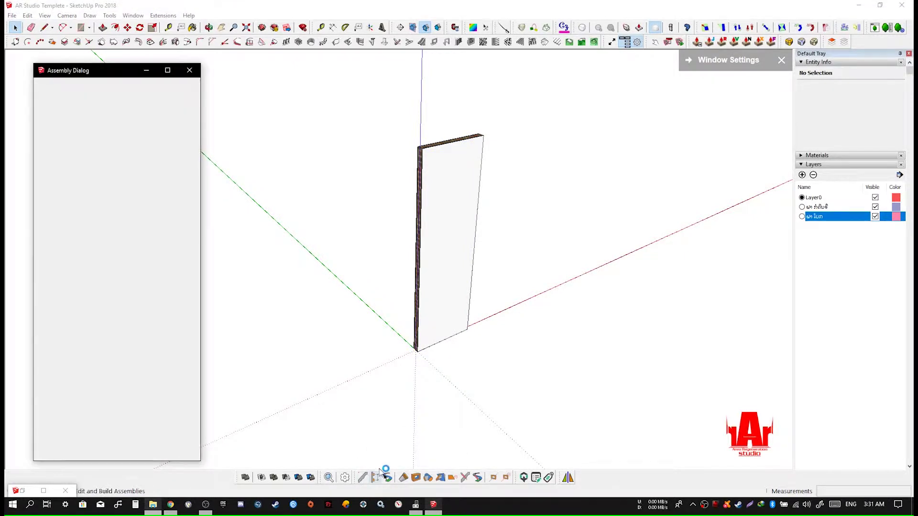
{"action": "left_click_drag", "start_coordinate": [610, 395], "coordinate": [369, 93]}
{"action": "scroll", "coordinate": [434, 199], "scroll_direction": "up", "scroll_amount": 2}
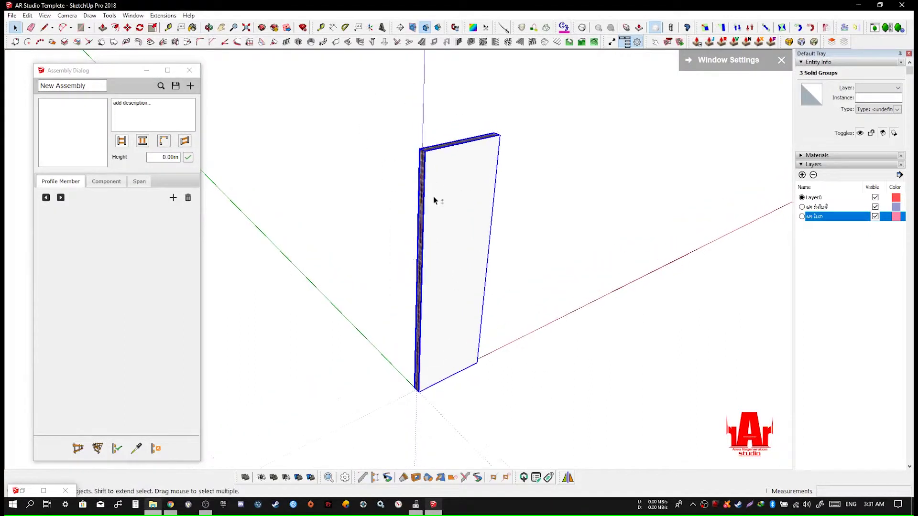
{"action": "left_click", "coordinate": [158, 449]}
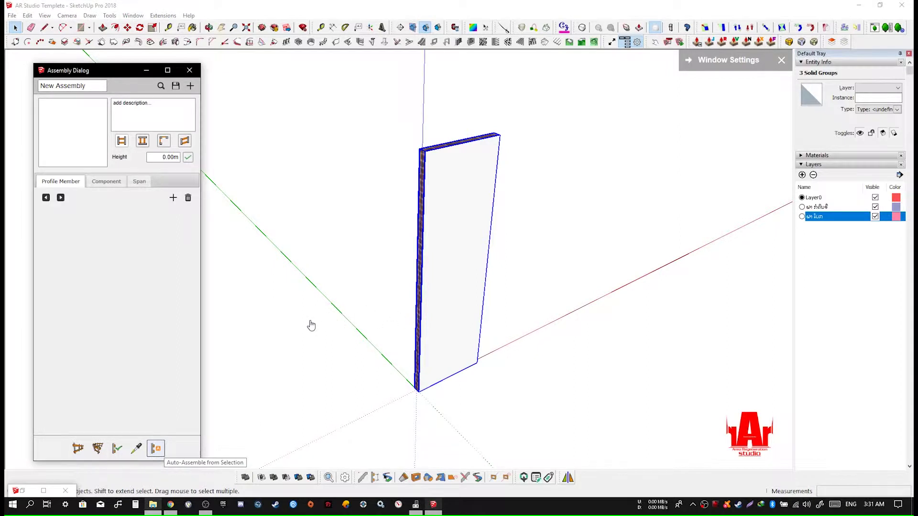
{"action": "middle_click_drag", "start_coordinate": [526, 229], "coordinate": [424, 363]}
{"action": "key", "text": "Delete"}
Build the wall assembly along a closed four-sided path that starts and ends at the origin.
{"action": "left_click", "coordinate": [78, 448]}
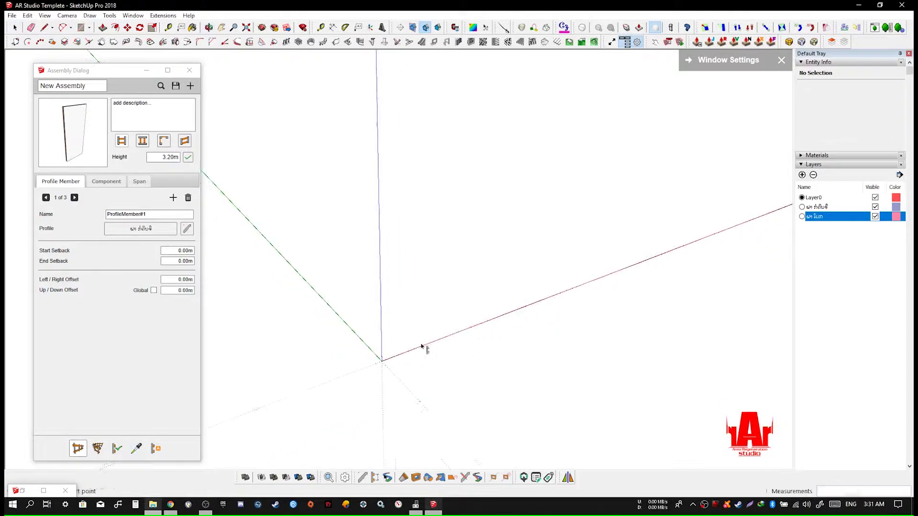
{"action": "left_click", "coordinate": [421, 344]}
{"action": "left_click", "coordinate": [495, 329]}
{"action": "middle_click_drag", "start_coordinate": [494, 328], "coordinate": [392, 349]}
{"action": "left_click", "coordinate": [380, 334]}
{"action": "middle_click_drag", "start_coordinate": [332, 328], "coordinate": [496, 293]}
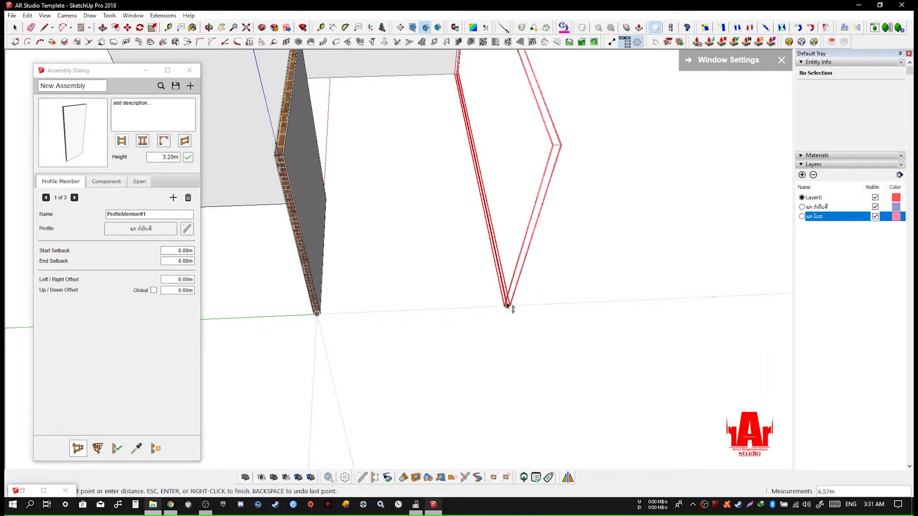
{"action": "left_click", "coordinate": [507, 301]}
{"action": "left_click", "coordinate": [314, 317]}
Select the wall assembly and examine the mitred brick and plaster joint at its top corner.
{"action": "middle_click_drag", "start_coordinate": [322, 317], "coordinate": [483, 234]}
{"action": "scroll", "coordinate": [432, 265], "scroll_direction": "up", "scroll_amount": 5}
{"action": "scroll", "coordinate": [521, 280], "scroll_direction": "up", "scroll_amount": 5}
{"action": "left_click", "coordinate": [483, 233]}
{"action": "middle_click_drag", "start_coordinate": [389, 275], "coordinate": [462, 292]}
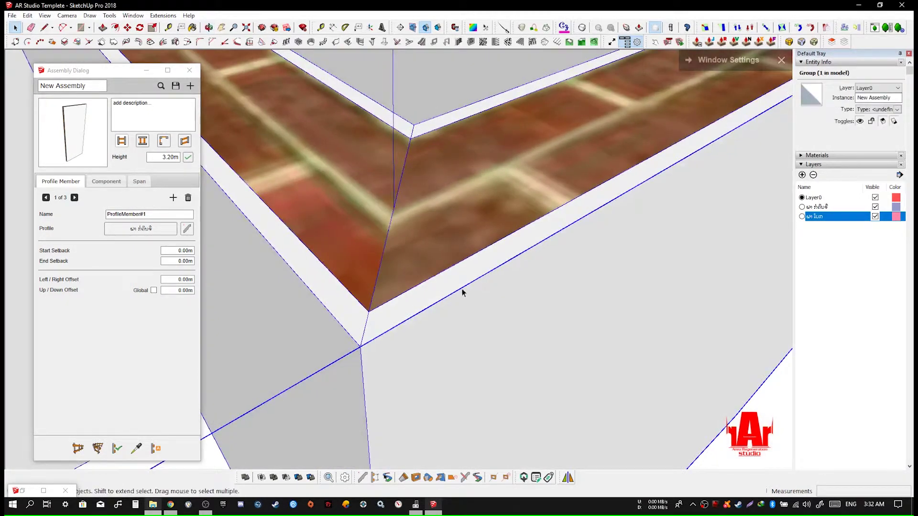
{"action": "scroll", "coordinate": [479, 315], "scroll_direction": "down", "scroll_amount": 6}
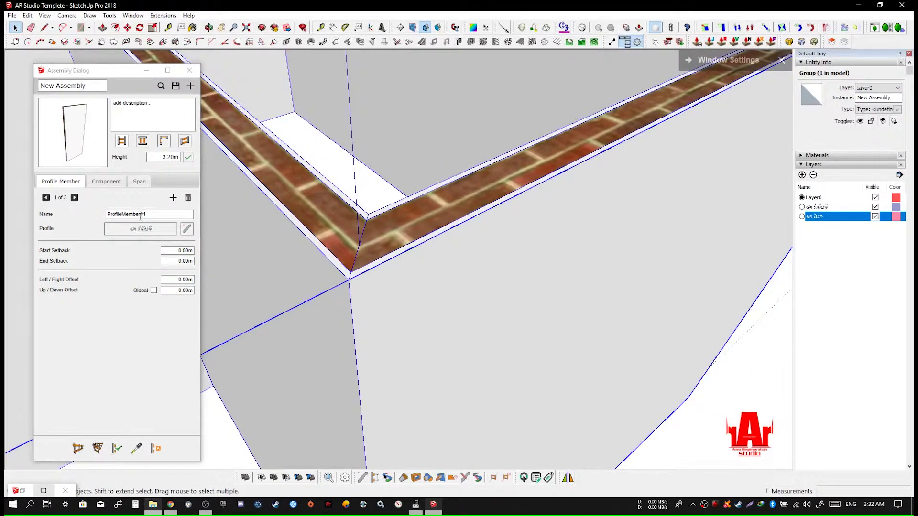
Set the extrude mode of the first assembly member's brick profile to Follow Me.
{"action": "mouse_move", "coordinate": [95, 75]}
{"action": "left_mouse_down"}
{"action": "mouse_move", "coordinate": [108, 73]}
{"action": "mouse_move", "coordinate": [98, 73]}
{"action": "left_mouse_up"}
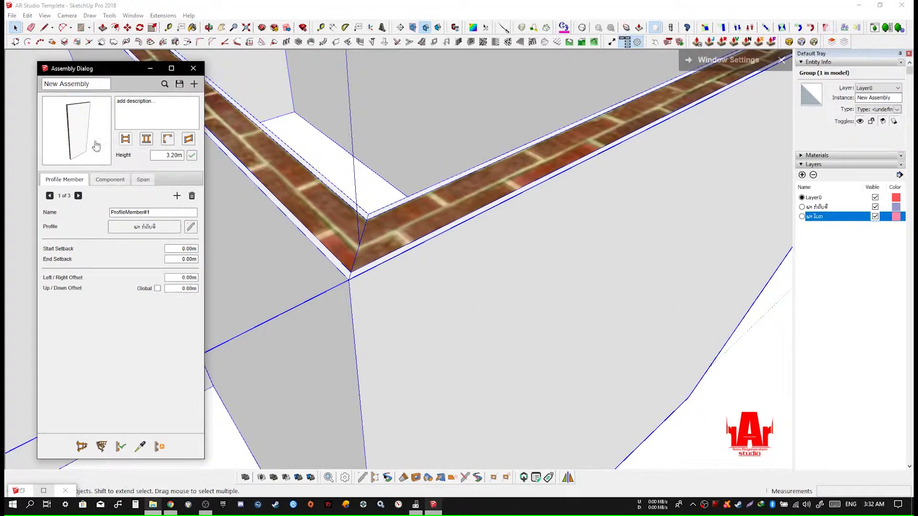
{"action": "scroll", "coordinate": [395, 179], "scroll_direction": "down", "scroll_amount": 3}
{"action": "mouse_move", "coordinate": [378, 231]}
{"action": "middle_mouse_down"}
{"action": "mouse_move", "coordinate": [421, 254]}
{"action": "mouse_move", "coordinate": [416, 235]}
{"action": "middle_mouse_up"}
{"action": "scroll", "coordinate": [421, 254], "scroll_direction": "up", "scroll_amount": 2}
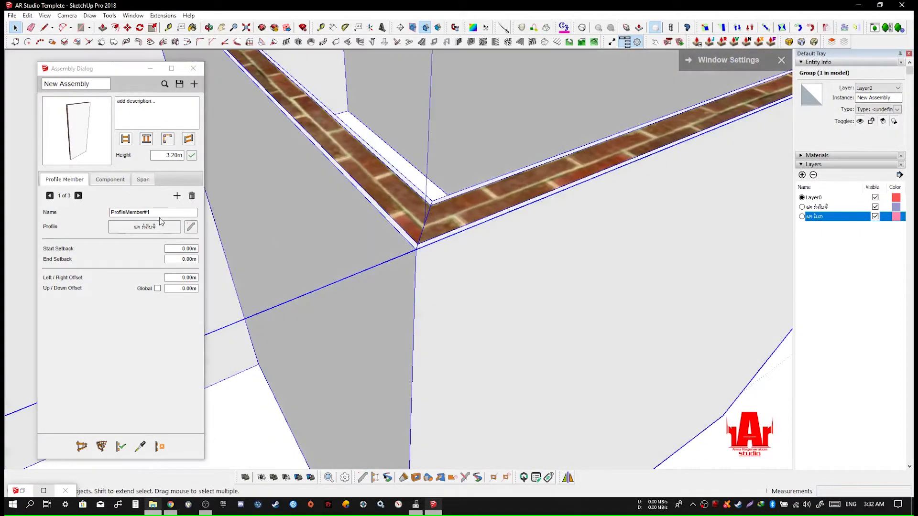
{"action": "left_click", "coordinate": [190, 229]}
{"action": "left_click_drag", "start_coordinate": [103, 131], "coordinate": [523, 178]}
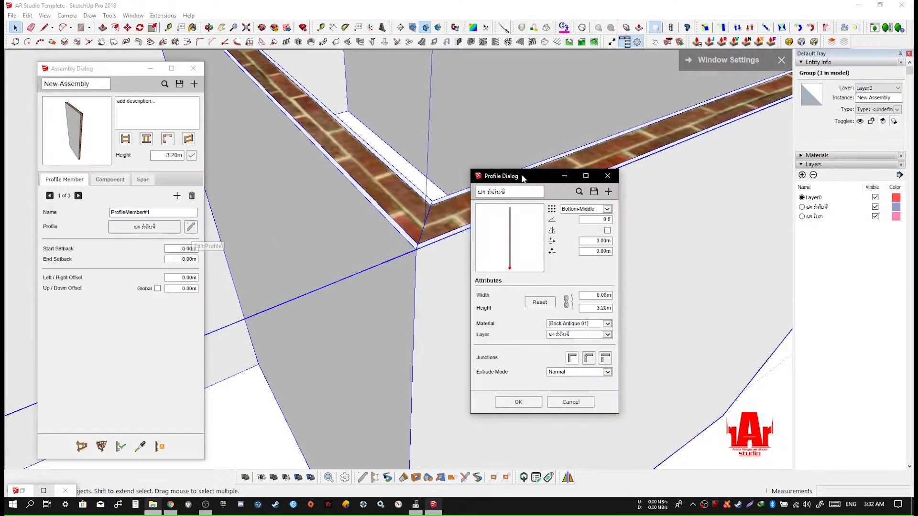
{"action": "left_click", "coordinate": [574, 372]}
{"action": "left_click", "coordinate": [560, 378]}
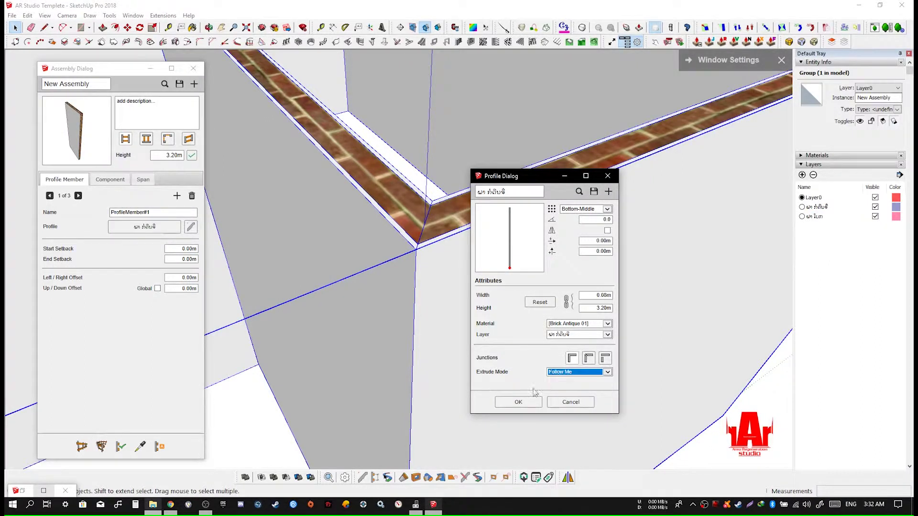
{"action": "left_click", "coordinate": [519, 402]}
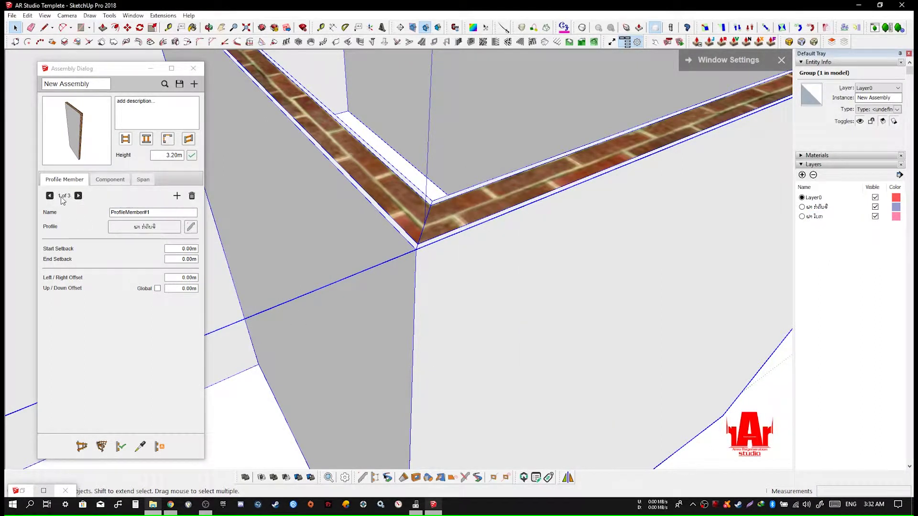
Set the extrude mode to Follow Me for the plaster profiles of the second and third assembly members.
{"action": "left_click", "coordinate": [77, 196]}
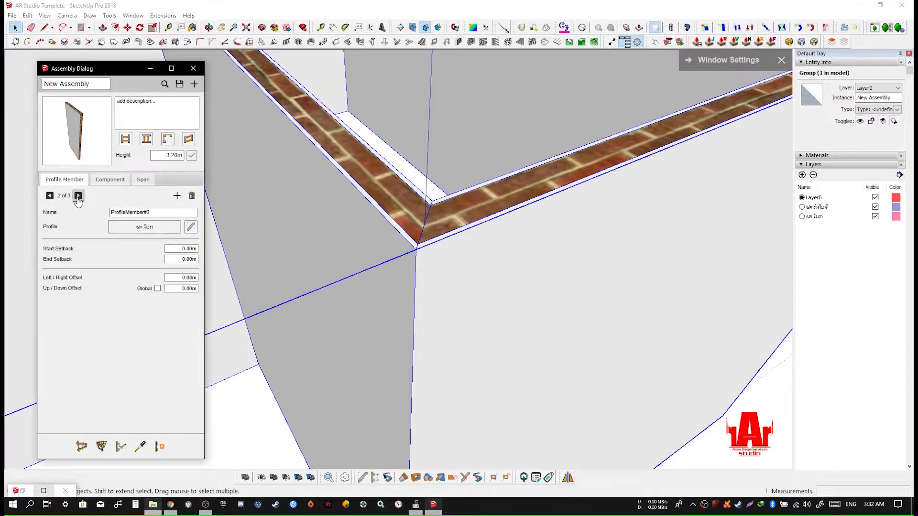
{"action": "left_click", "coordinate": [190, 226]}
{"action": "left_click", "coordinate": [581, 374]}
{"action": "left_click", "coordinate": [580, 380]}
{"action": "left_click", "coordinate": [519, 402]}
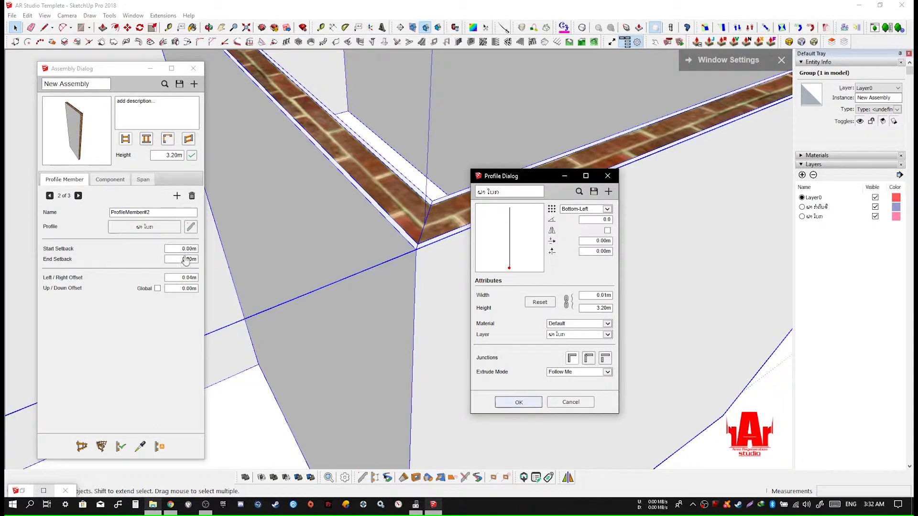
{"action": "left_click", "coordinate": [191, 226]}
{"action": "left_click", "coordinate": [561, 378]}
{"action": "left_click", "coordinate": [572, 382]}
{"action": "left_click", "coordinate": [518, 402]}
Apply the updated assembly attributes to the selected four-sided wall.
{"action": "scroll", "coordinate": [450, 276], "scroll_direction": "down", "scroll_amount": 6}
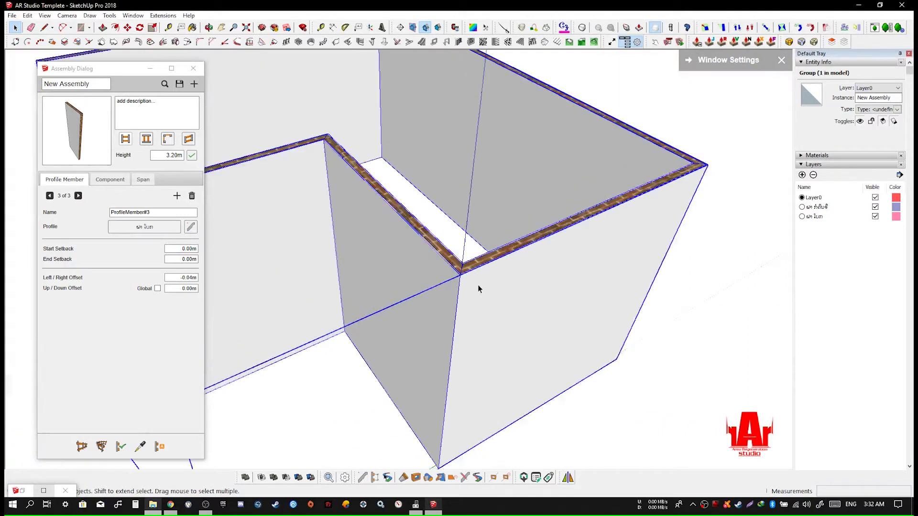
{"action": "left_click", "coordinate": [500, 303]}
{"action": "middle_click_drag", "start_coordinate": [500, 302], "coordinate": [500, 246]}
{"action": "scroll", "coordinate": [537, 239], "scroll_direction": "up", "scroll_amount": 5}
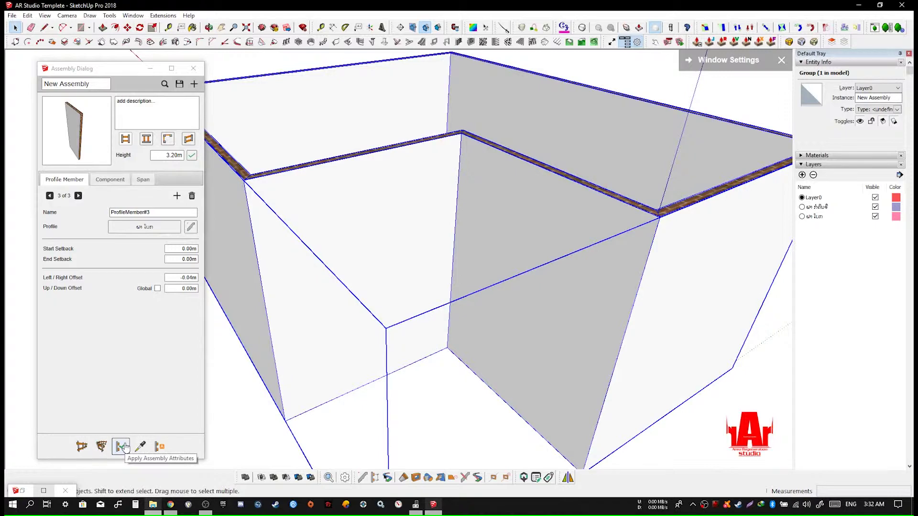
{"action": "left_click", "coordinate": [120, 449]}
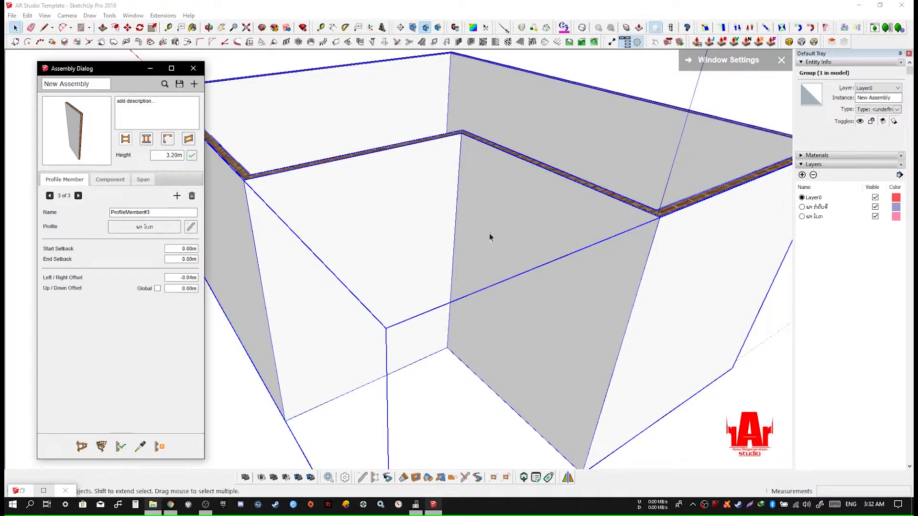
Delete the four-sided wall assembly from the model.
{"action": "middle_click_drag", "start_coordinate": [491, 239], "coordinate": [561, 262]}
{"action": "scroll", "coordinate": [383, 254], "scroll_direction": "down", "scroll_amount": 4}
{"action": "key", "text": "Delete"}
{"action": "middle_click_drag", "start_coordinate": [586, 202], "coordinate": [320, 215]}
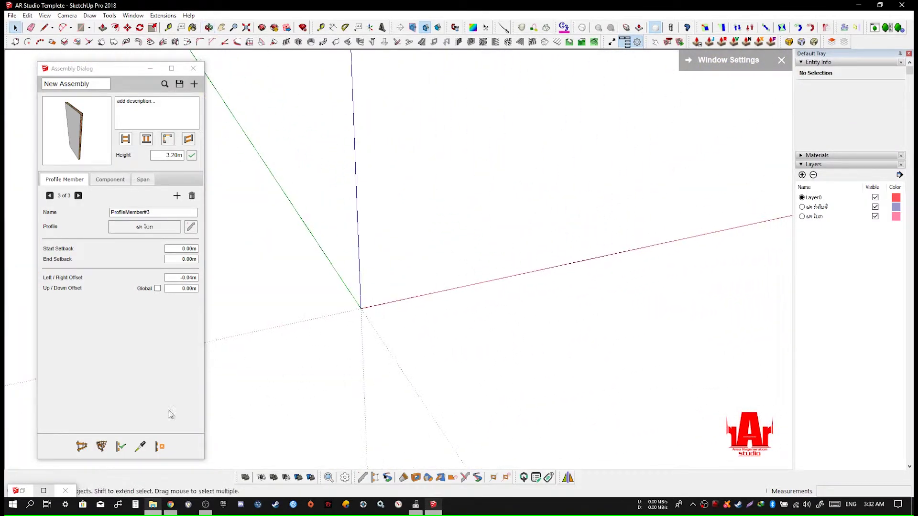
Build a straight wall from the updated assembly, starting at the origin and running along the red axis.
{"action": "left_click", "coordinate": [82, 446]}
{"action": "middle_click_drag", "start_coordinate": [374, 354], "coordinate": [491, 299]}
{"action": "mouse_move", "coordinate": [426, 348]}
{"action": "middle_mouse_down"}
{"action": "mouse_move", "coordinate": [443, 348]}
{"action": "mouse_move", "coordinate": [414, 369]}
{"action": "mouse_move", "coordinate": [410, 357]}
{"action": "middle_mouse_up"}
{"action": "left_click", "coordinate": [410, 354]}
{"action": "middle_click_drag", "start_coordinate": [506, 352], "coordinate": [460, 357], "text": "shift"}
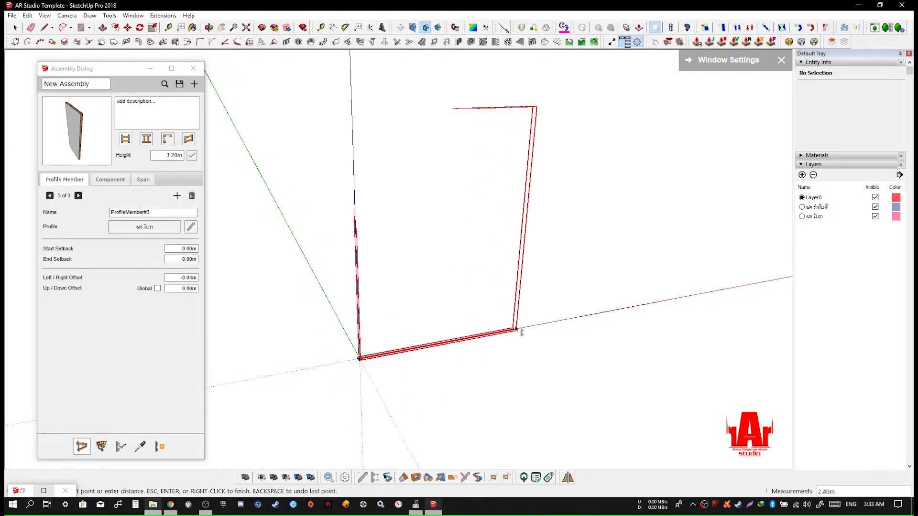
{"action": "key", "text": "Return"}
{"action": "key", "text": "Return"}
{"action": "scroll", "coordinate": [505, 268], "scroll_direction": "down", "scroll_amount": 1}
{"action": "middle_click_drag", "start_coordinate": [420, 229], "coordinate": [462, 236]}
{"action": "scroll", "coordinate": [448, 244], "scroll_direction": "up", "scroll_amount": 2}
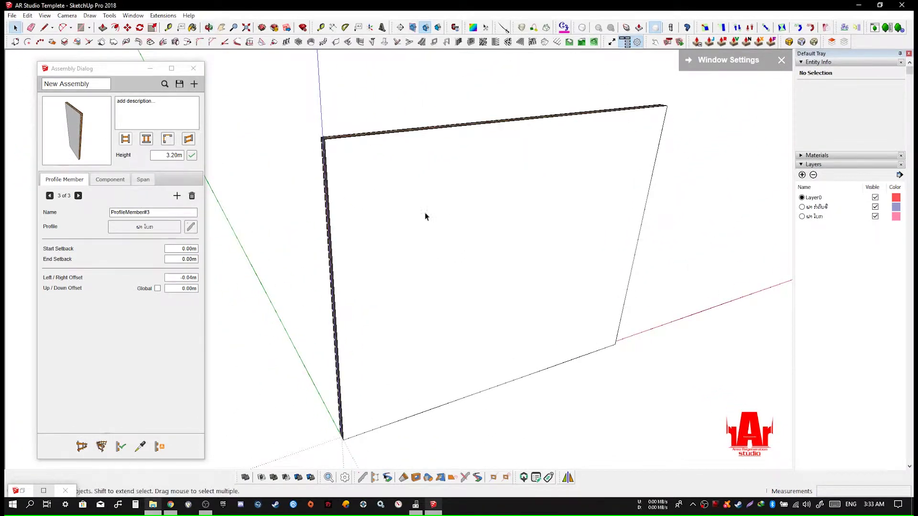
Add three cost rows for the brick wall layer in Quantifier Pro's layer cost data.
{"action": "left_click", "coordinate": [146, 88]}
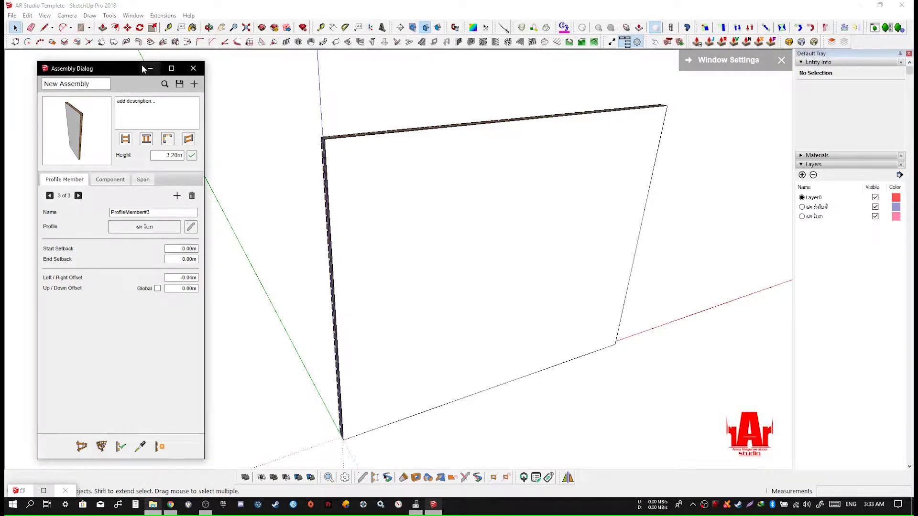
{"action": "left_click", "coordinate": [150, 67]}
{"action": "middle_click_drag", "start_coordinate": [432, 367], "coordinate": [478, 430]}
{"action": "left_click", "coordinate": [524, 478]}
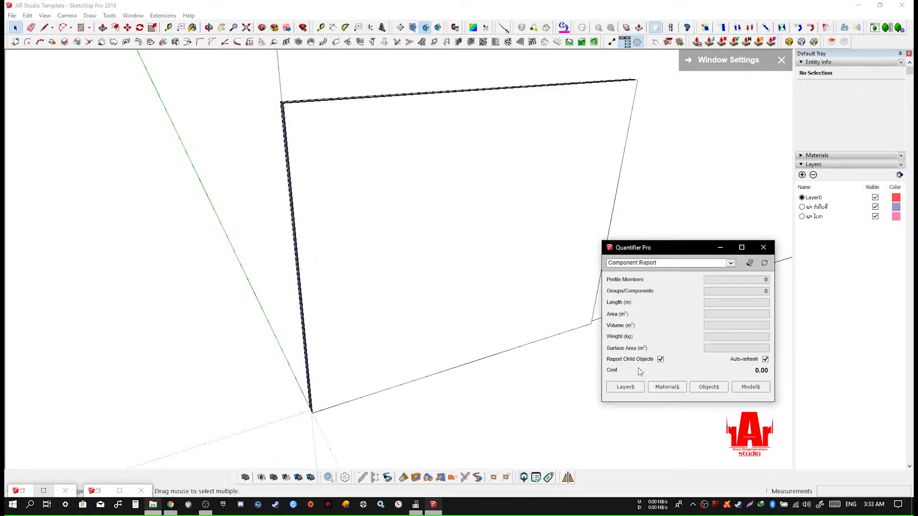
{"action": "left_click", "coordinate": [633, 392]}
{"action": "left_click", "coordinate": [143, 125]}
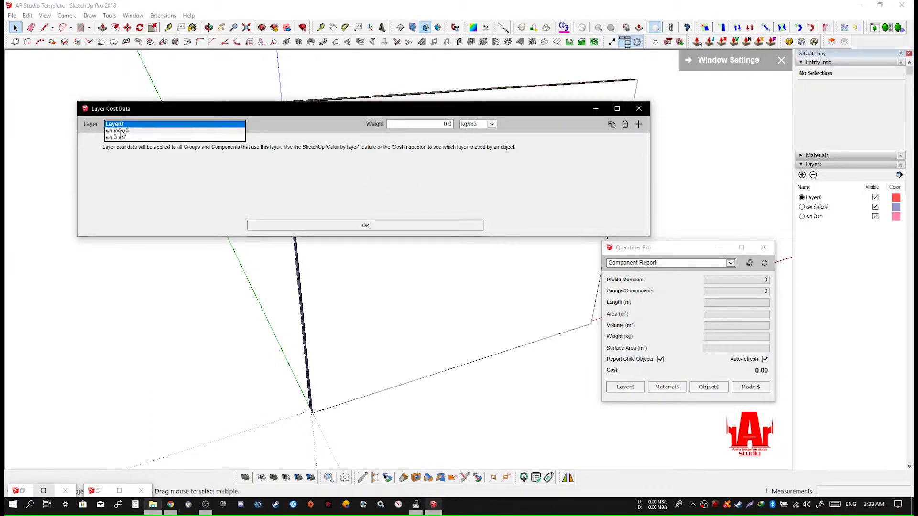
{"action": "left_click", "coordinate": [119, 131]}
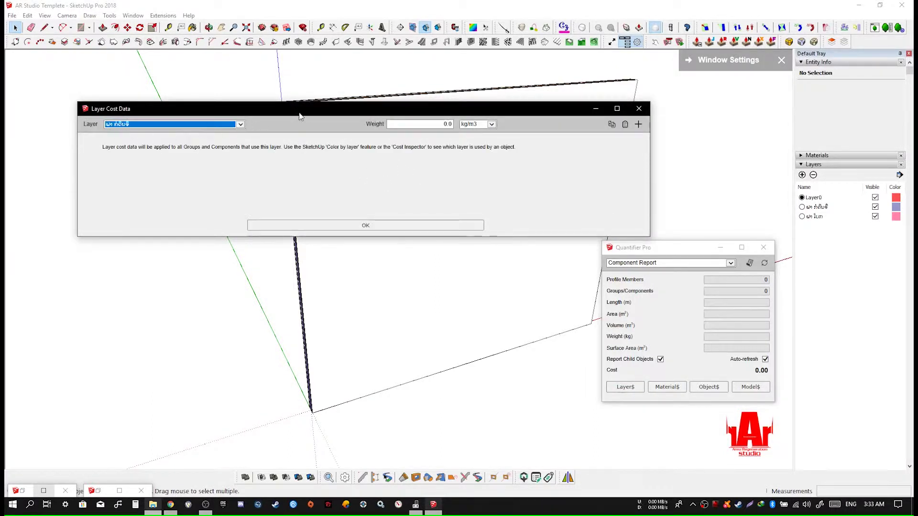
{"action": "left_click", "coordinate": [638, 124]}
{"action": "left_click", "coordinate": [638, 124]}
{"action": "left_click", "coordinate": [638, 124]}
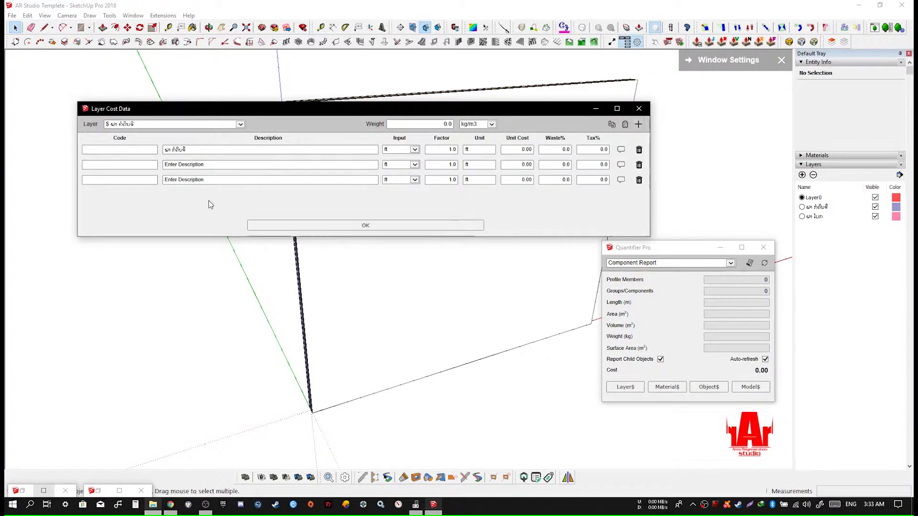
Code the first cost row as labour (ຄ່າແຮງ), with m2 as its input and a unit cost of 20000.
{"action": "left_click", "coordinate": [134, 151]}
{"action": "key", "text": "alt+shift"}
{"action": "type", "text": "เ"}
{"action": "type", "text": "່າ"}
{"action": "type", "text": "ແຮງ"}
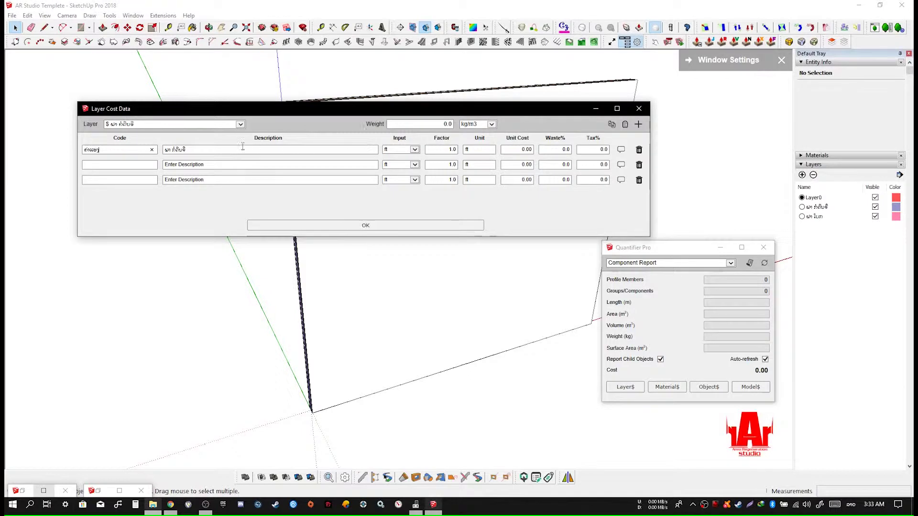
{"action": "left_click", "coordinate": [415, 150]}
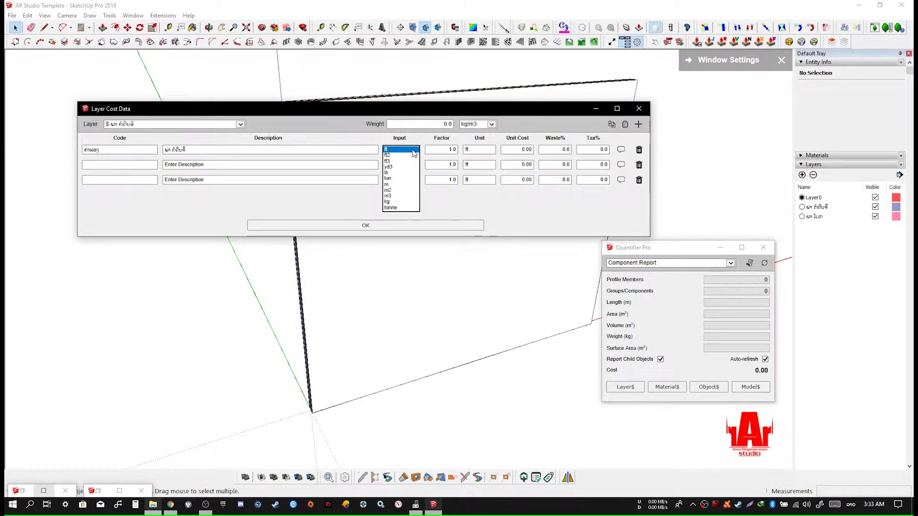
{"action": "left_click", "coordinate": [404, 193]}
{"action": "left_click", "coordinate": [519, 152]}
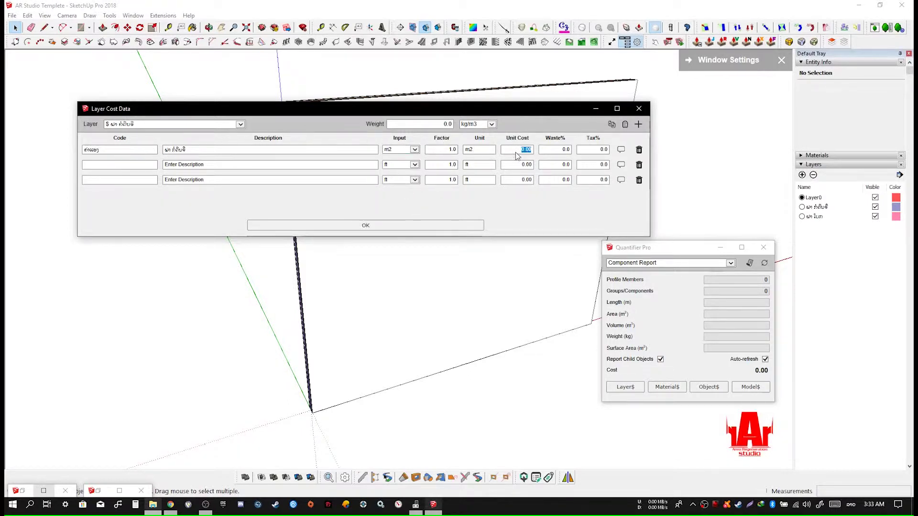
{"action": "type", "text": "20000"}
Code the second cost row as material (ວັດສະດຸ) and describe it as the wall's cement (ປູນ).
{"action": "left_click", "coordinate": [129, 164]}
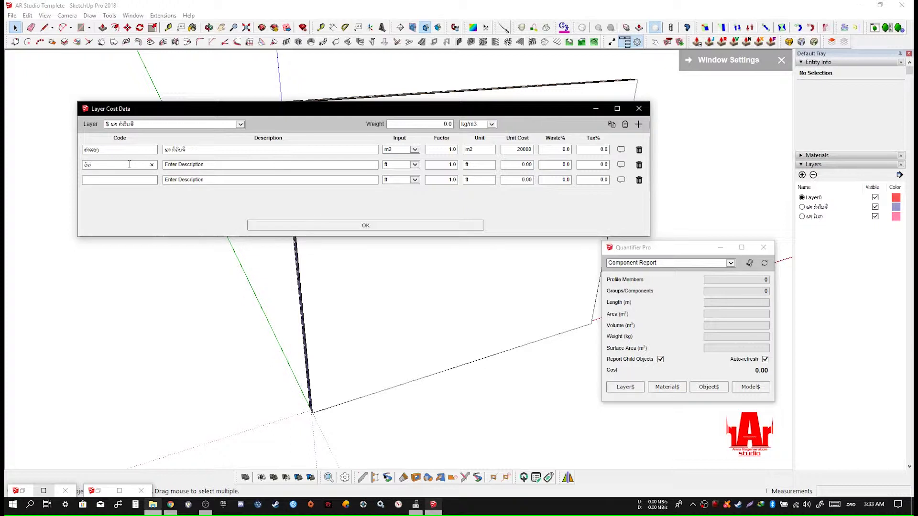
{"action": "type", "text": "ວັດສະດຸ"}
{"action": "key", "text": "Tab"}
{"action": "left_click_drag", "start_coordinate": [194, 149], "coordinate": [139, 147]}
{"action": "key", "text": "ctrl+c"}
{"action": "left_click_drag", "start_coordinate": [213, 165], "coordinate": [148, 176]}
{"action": "key", "text": "ctrl+v"}
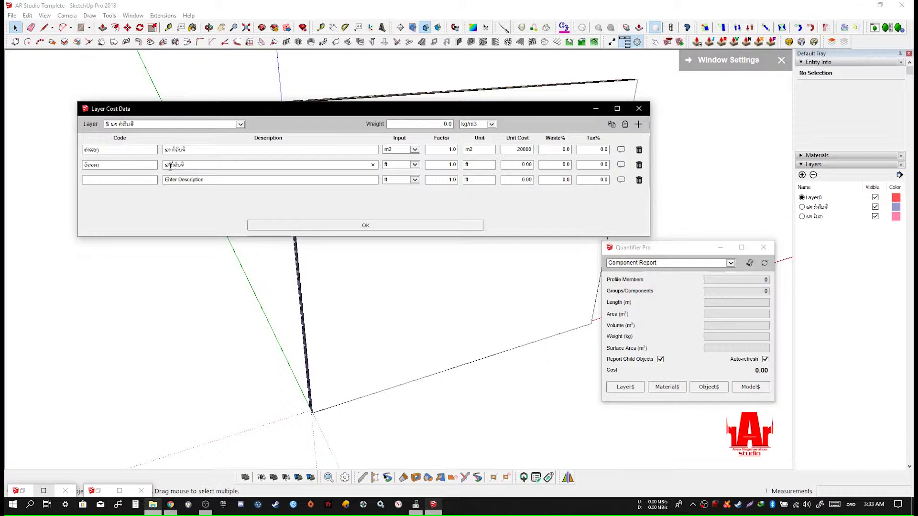
{"action": "left_click_drag", "start_coordinate": [174, 165], "coordinate": [207, 168]}
{"action": "type", "text": "ປູ"}
{"action": "left_click_drag", "start_coordinate": [201, 165], "coordinate": [142, 166]}
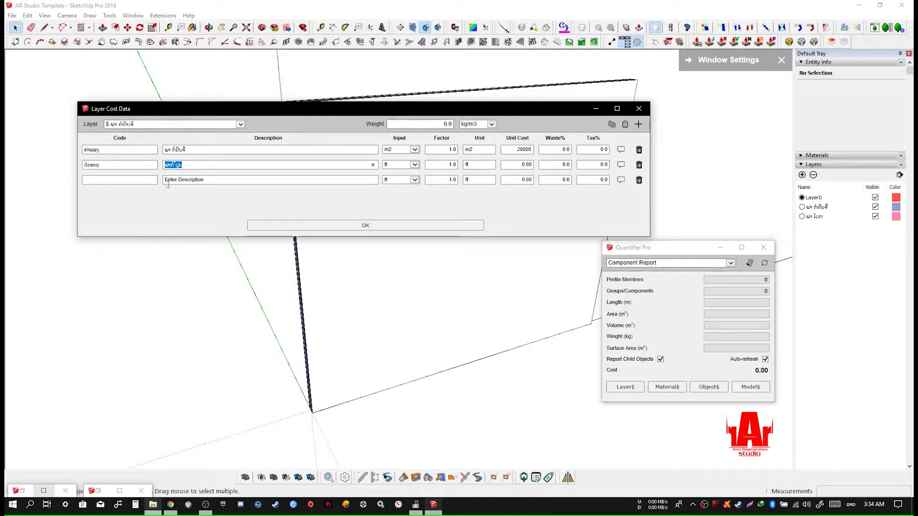
Set the cement row's input to m2 and its factor to 0.3333.
{"action": "left_click", "coordinate": [395, 164]}
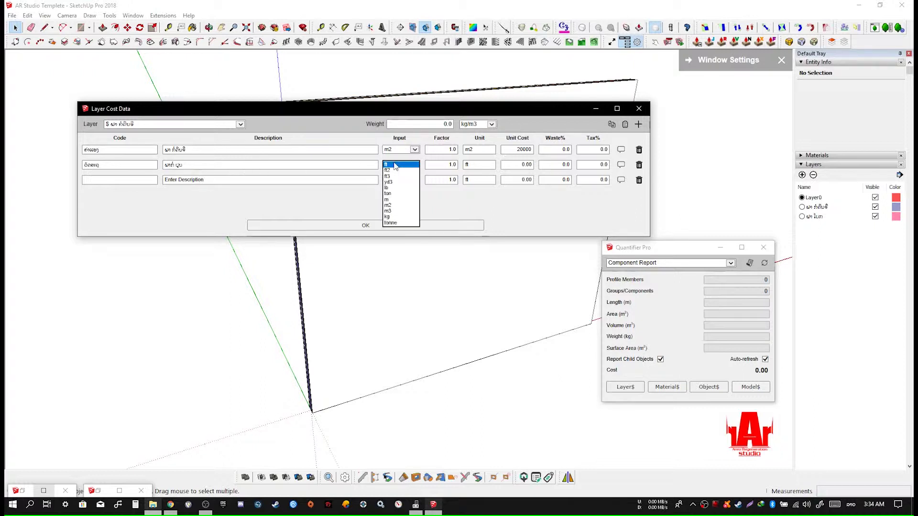
{"action": "left_click", "coordinate": [397, 205]}
{"action": "left_click", "coordinate": [449, 165]}
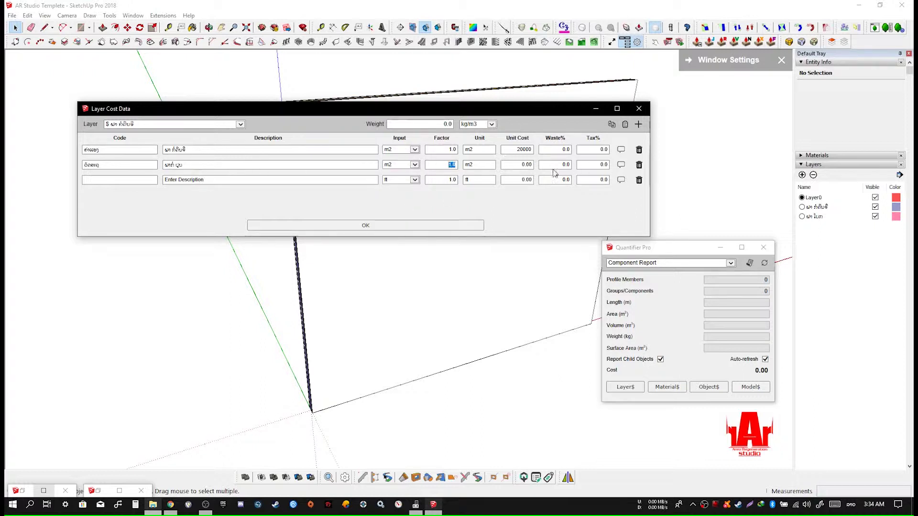
{"action": "left_click", "coordinate": [485, 166]}
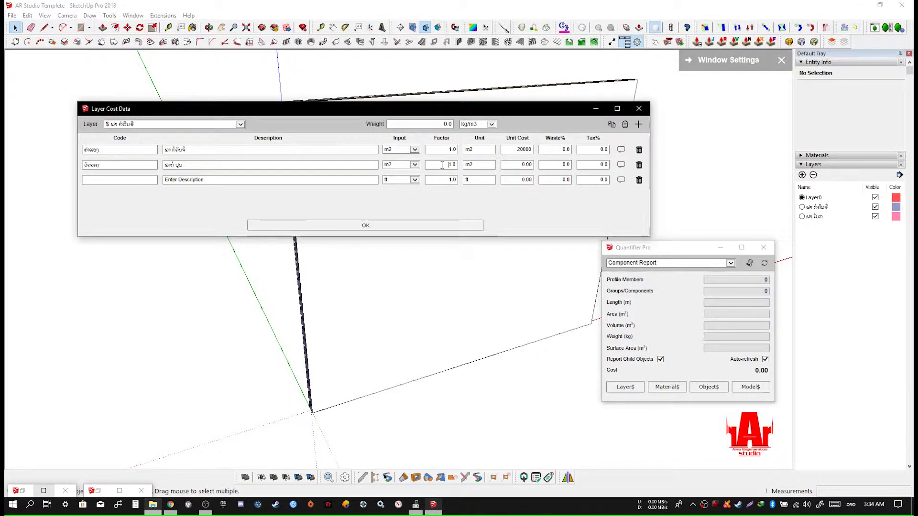
{"action": "double_click", "coordinate": [442, 164]}
{"action": "type", "text": "0.3333"}
{"action": "key", "text": "Tab"}
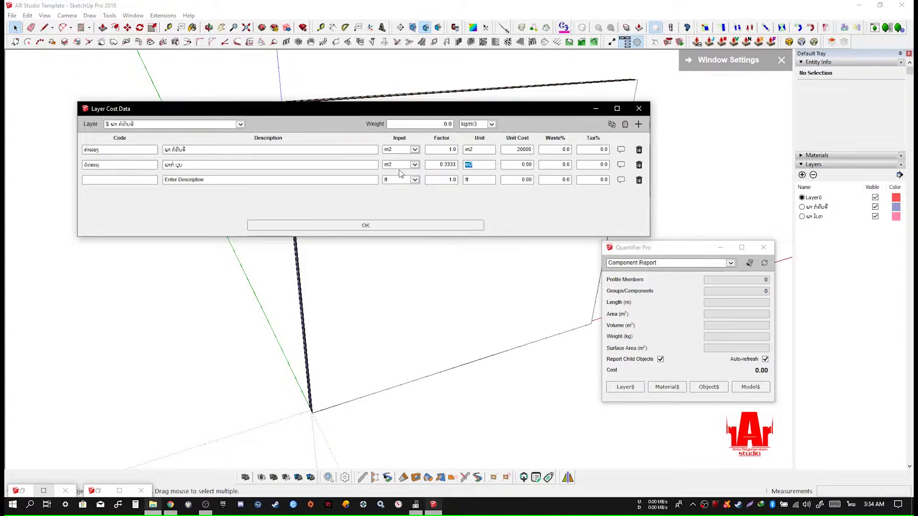
Give the cement row the unit ເປົາ (bag), a unit cost of 40000, 5% waste and 10% tax.
{"action": "key", "text": "BackSpace"}
{"action": "type", "text": "ດ."}
{"action": "key", "text": "Tab"}
{"action": "type", "text": "40000"}
{"action": "key", "text": "Tab"}
{"action": "type", "text": "5"}
{"action": "key", "text": "Tab"}
Describe the third cost row as the wall's bricks (ດິນຈີ່) and set its input to m2.
{"action": "left_click_drag", "start_coordinate": [208, 180], "coordinate": [129, 179]}
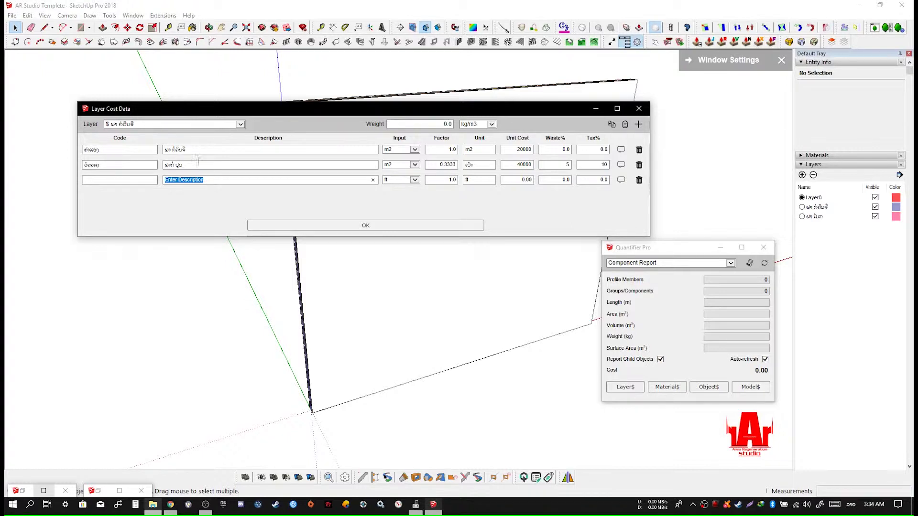
{"action": "type", "text": "ພາກ ປູນ"}
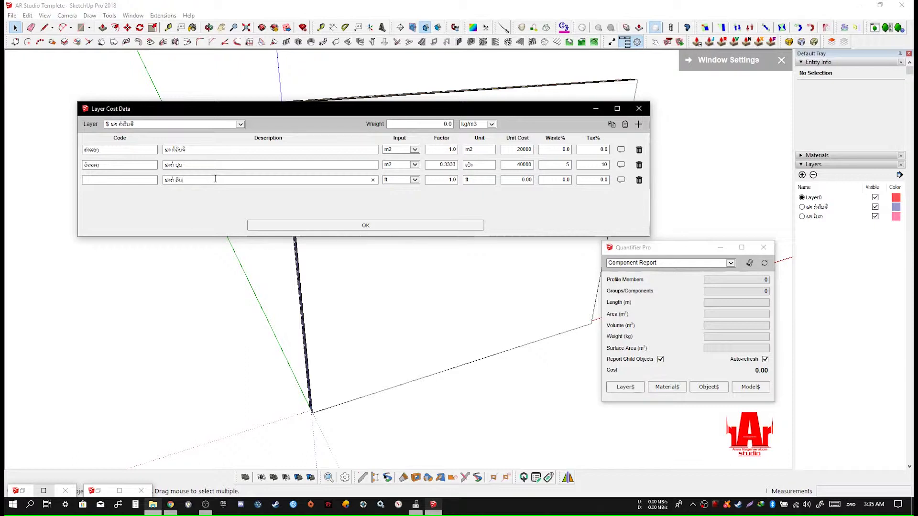
{"action": "type", "text": "ຈີບສ"}
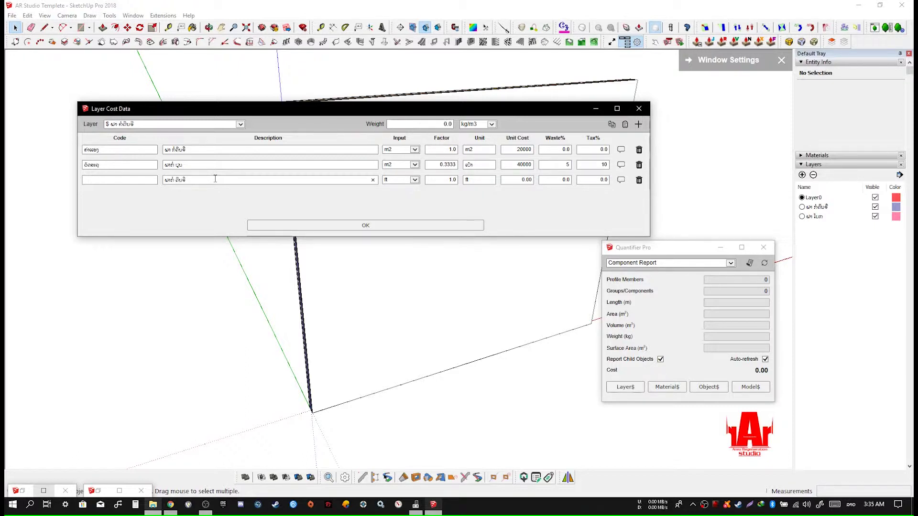
{"action": "left_click", "coordinate": [400, 180]}
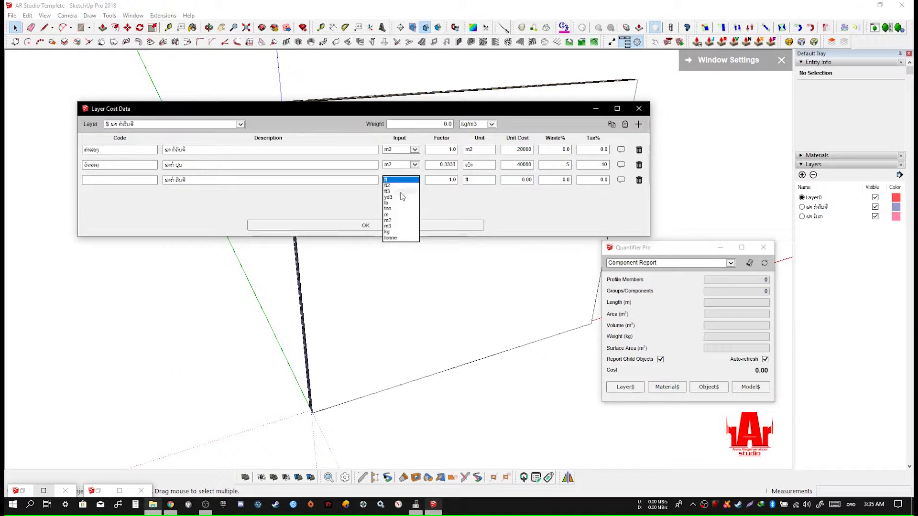
{"action": "left_click", "coordinate": [396, 220]}
{"action": "key", "text": "Tab"}
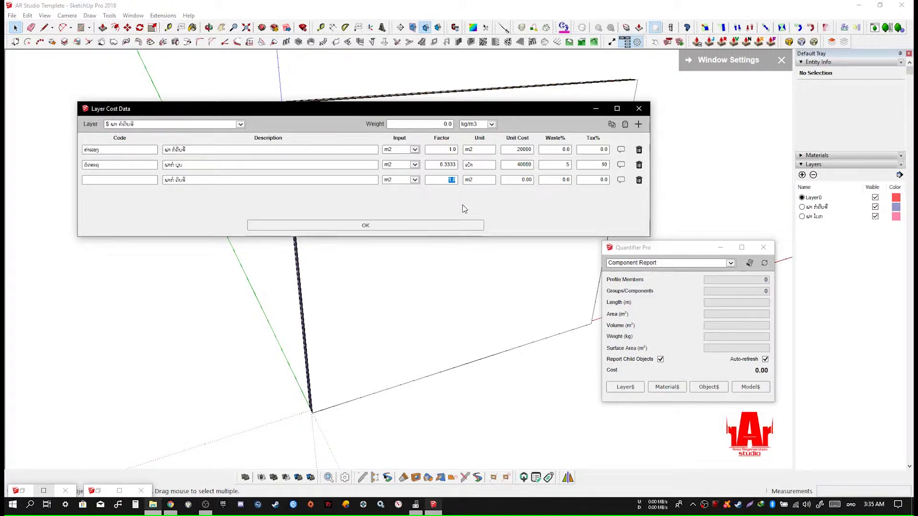
Give the brick row a factor of 135, the unit ກ້ອນ (piece), a unit cost of 450, 5% waste and 10% tax.
{"action": "type", "text": "135"}
{"action": "key", "text": "Tab"}
{"action": "type", "text": "ກ້ອນ"}
{"action": "key", "text": "Tab"}
{"action": "type", "text": "450"}
{"action": "key", "text": "Tab"}
{"action": "type", "text": "5"}
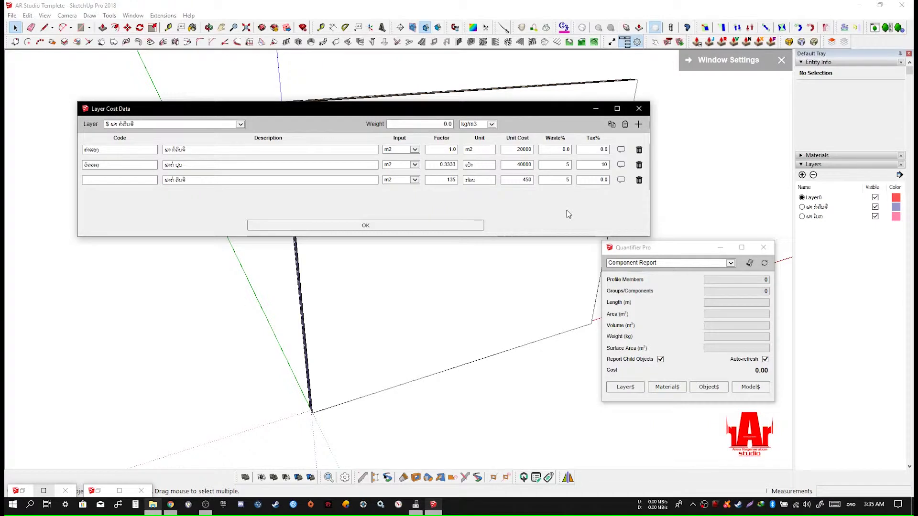
{"action": "key", "text": "Tab"}
{"action": "type", "text": "10"}
Give the brick row the same material code as the cement row.
{"action": "left_click", "coordinate": [139, 180]}
{"action": "type", "text": "ສ"}
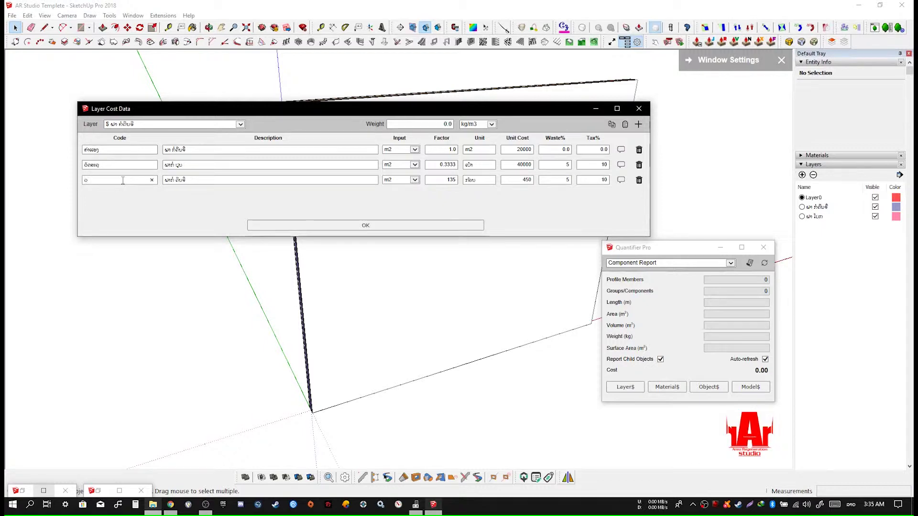
{"action": "left_click_drag", "start_coordinate": [114, 168], "coordinate": [49, 164]}
{"action": "key", "text": "ctrl+c"}
{"action": "left_click_drag", "start_coordinate": [108, 180], "coordinate": [23, 185]}
{"action": "key", "text": "ctrl+v"}
{"action": "left_click_drag", "start_coordinate": [188, 183], "coordinate": [72, 181]}
Add a fourth cost row to the brick layer and give it the same material code as the rows above.
{"action": "left_click", "coordinate": [639, 124]}
{"action": "left_click", "coordinate": [112, 198]}
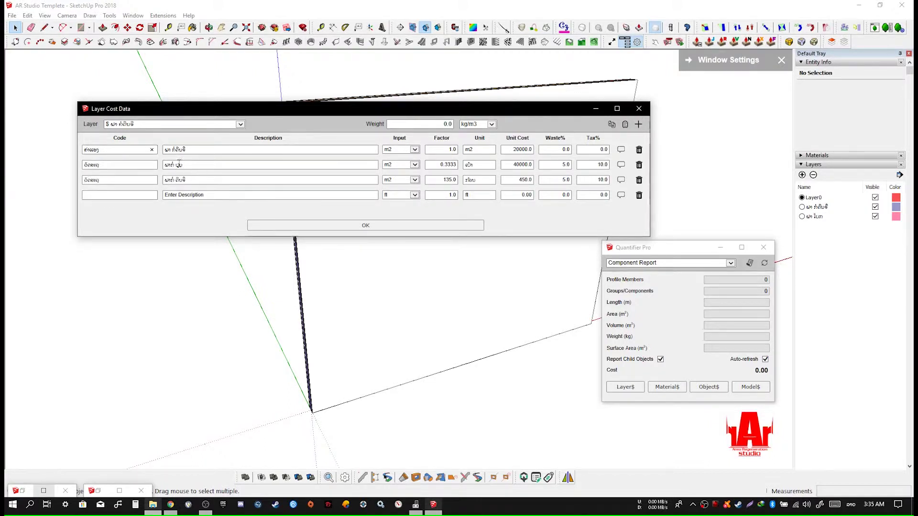
{"action": "left_click_drag", "start_coordinate": [212, 195], "coordinate": [82, 202]}
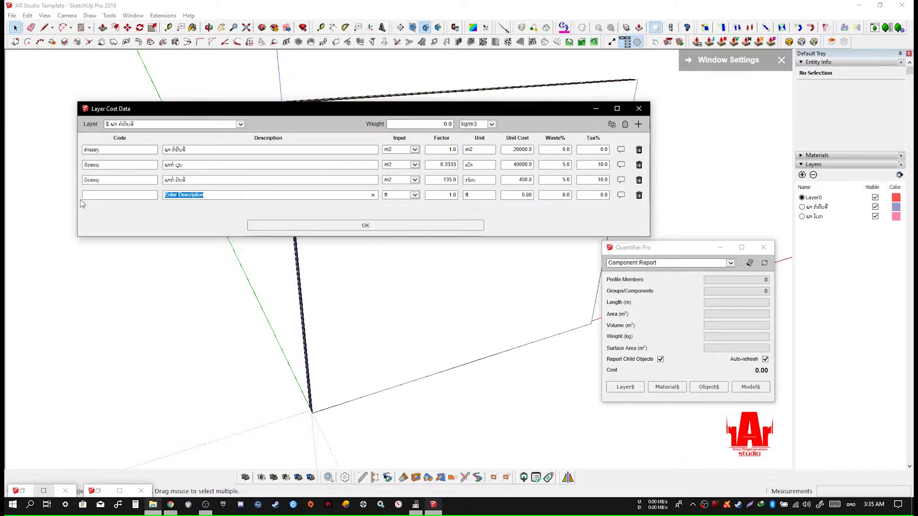
{"action": "left_click", "coordinate": [102, 196]}
{"action": "key", "text": "ctrl+v"}
{"action": "left_click_drag", "start_coordinate": [208, 195], "coordinate": [146, 195]}
{"action": "left_click", "coordinate": [126, 195]}
{"action": "key", "text": "ctrl+v"}
{"action": "key", "text": "Tab"}
{"action": "key", "text": "shift+Tab"}
{"action": "type", "text": "ອ"}
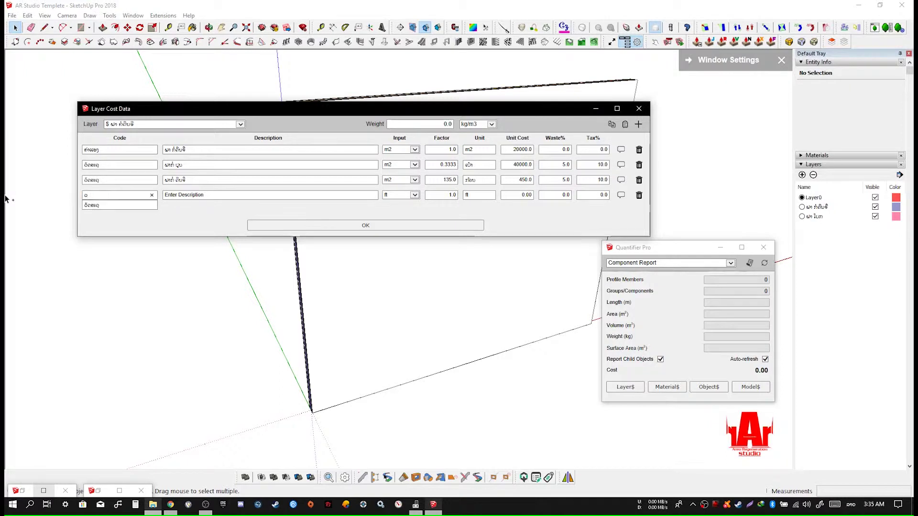
{"action": "left_click", "coordinate": [96, 206]}
Describe the fourth cost row as the brick wall's fine sand (ຊາຍລະອຽດ).
{"action": "left_click_drag", "start_coordinate": [206, 195], "coordinate": [78, 194]}
{"action": "key", "text": "ctrl+v"}
{"action": "key", "text": "BackSpace"}
{"action": "key", "text": "BackSpace"}
{"action": "key", "text": "BackSpace"}
{"action": "key", "text": "BackSpace"}
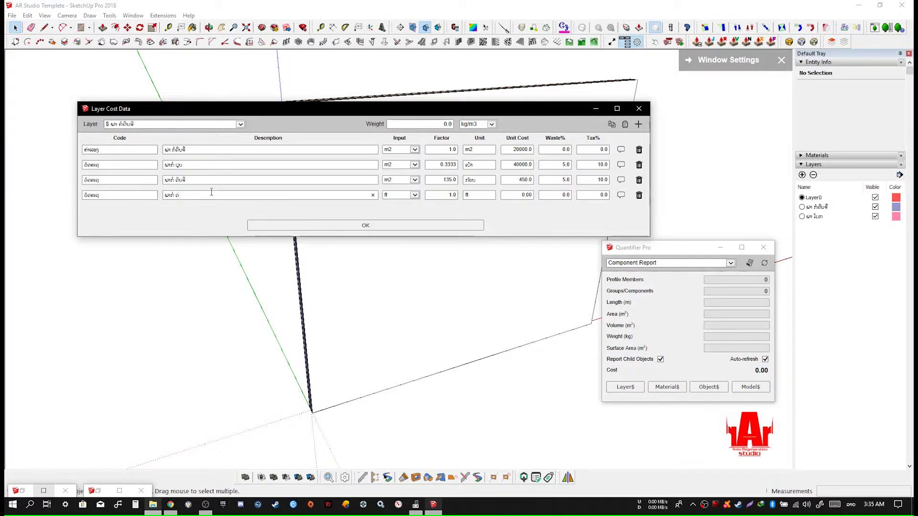
{"action": "type", "text": "ຊຸບເຊ"}
{"action": "key", "text": "BackSpace"}
{"action": "key", "text": "BackSpace"}
{"action": "key", "text": "BackSpace"}
{"action": "key", "text": "BackSpace"}
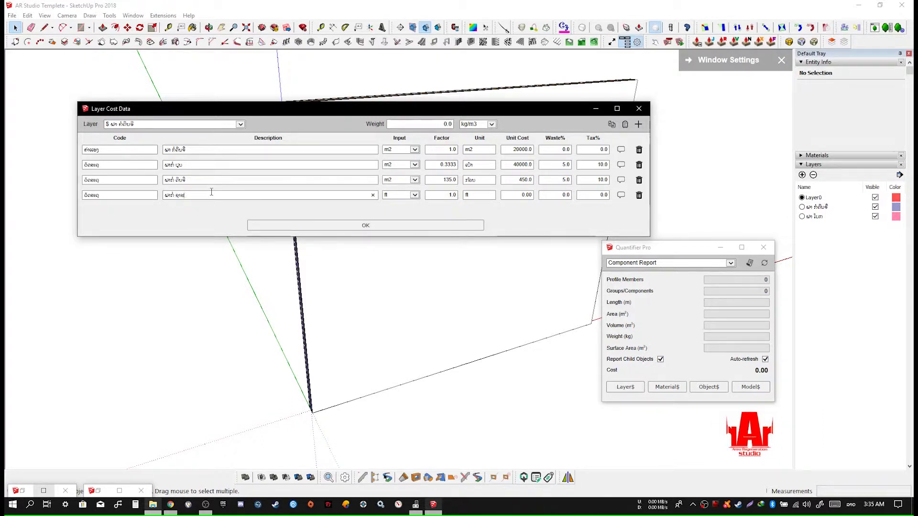
{"action": "type", "text": "ບເປ"}
{"action": "key", "text": "BackSpace"}
{"action": "key", "text": "BackSpace"}
{"action": "key", "text": "BackSpace"}
{"action": "type", "text": "ດລວດເຫຼັກ"}
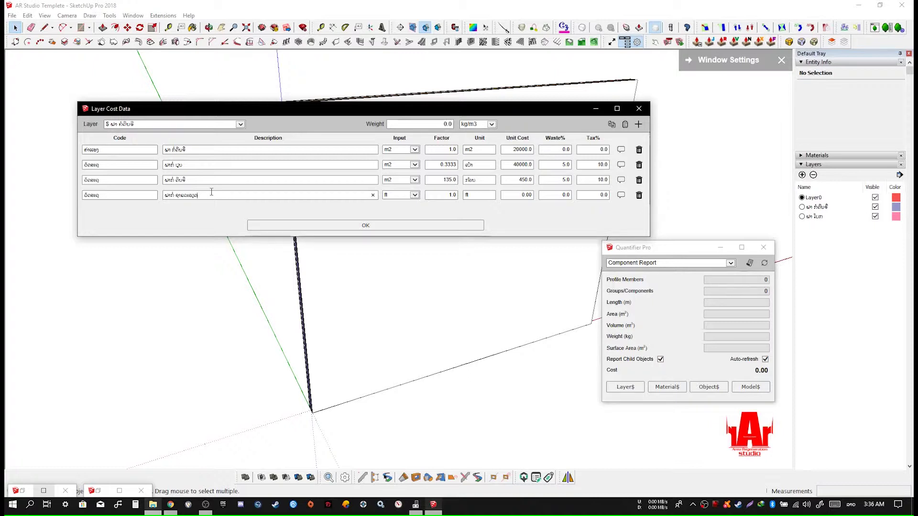
Set the sand row's input to m2, its factor to 0.0270 and its unit to m3.
{"action": "left_click", "coordinate": [396, 196]}
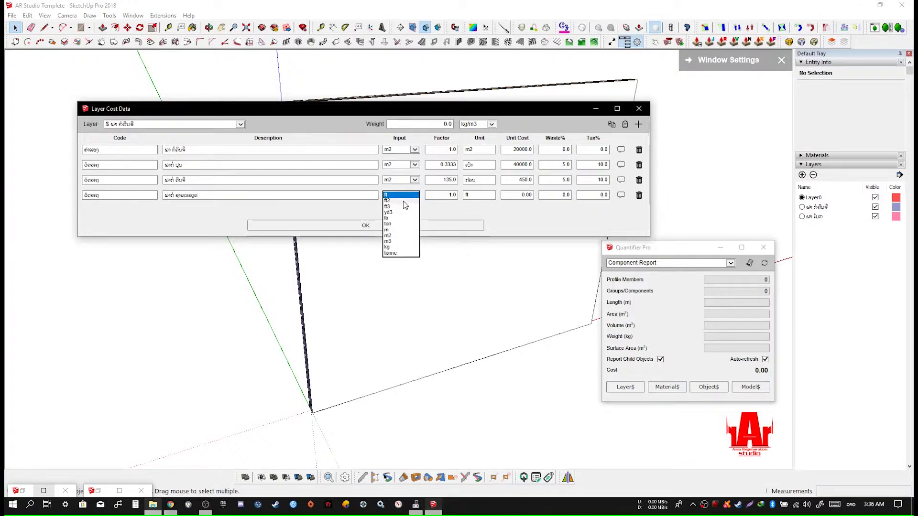
{"action": "left_click", "coordinate": [406, 234]}
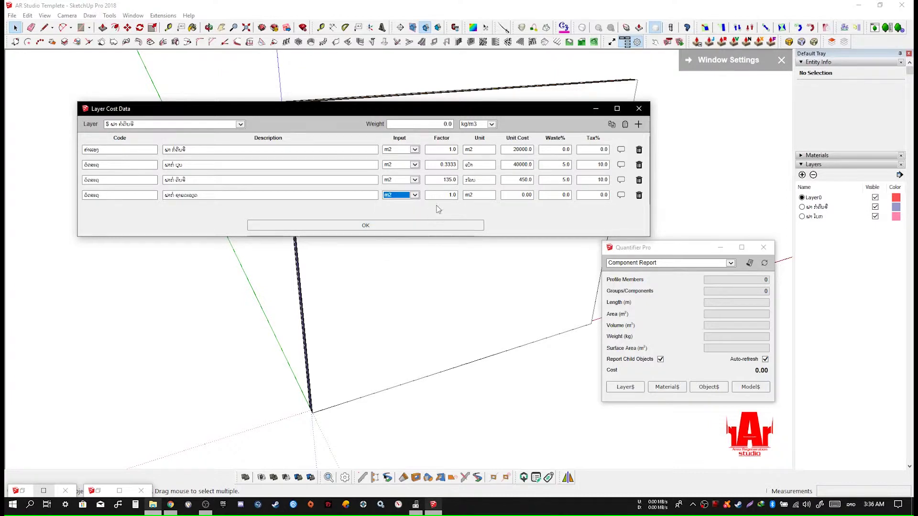
{"action": "key", "text": "Tab"}
{"action": "type", "text": "0.0270"}
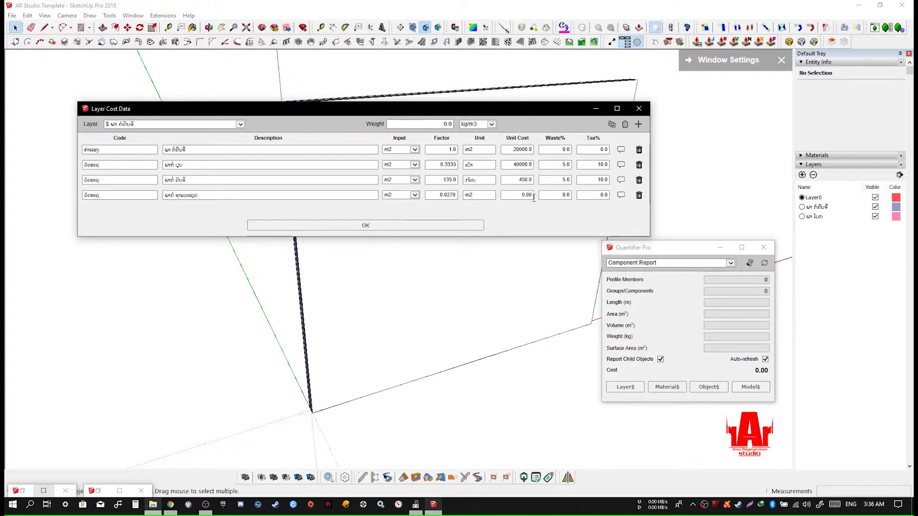
{"action": "key", "text": "Tab"}
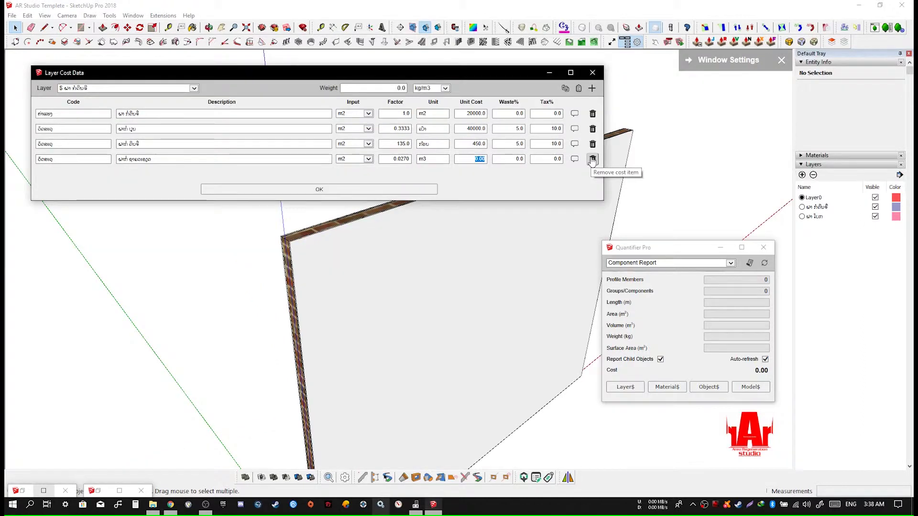
Give the sand row a unit cost of 75000, 5% waste and 10% tax, and apply the brick layer's costs.
{"action": "type", "text": "75000"}
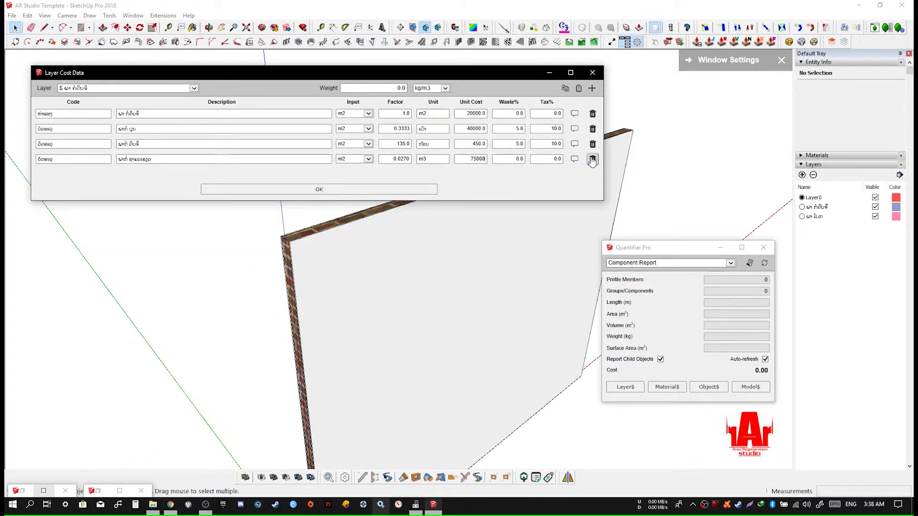
{"action": "key", "text": "Tab"}
{"action": "type", "text": "5.0"}
{"action": "key", "text": "Tab"}
{"action": "type", "text": "10.0"}
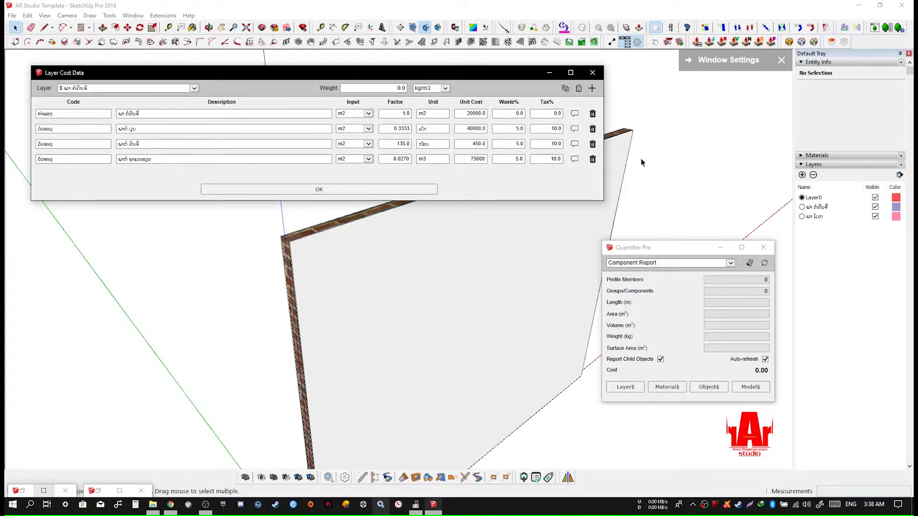
{"action": "left_click", "coordinate": [267, 187]}
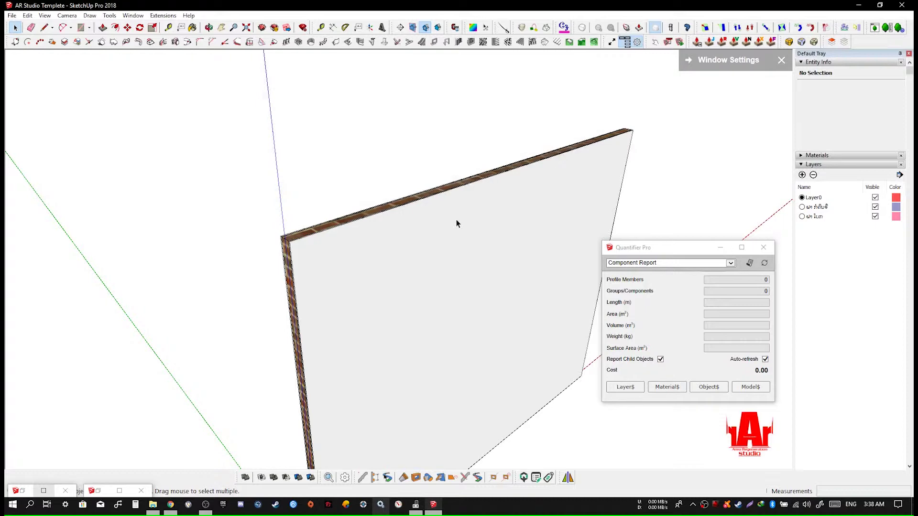
Select the wall assembly and review its Cost Detail Report.
{"action": "scroll", "coordinate": [466, 234], "scroll_direction": "down", "scroll_amount": 1}
{"action": "middle_click_drag", "start_coordinate": [469, 234], "coordinate": [450, 195]}
{"action": "scroll", "coordinate": [451, 195], "scroll_direction": "down", "scroll_amount": 2}
{"action": "middle_click_drag", "start_coordinate": [518, 345], "coordinate": [483, 374]}
{"action": "middle_click_drag", "start_coordinate": [333, 161], "coordinate": [358, 196]}
{"action": "scroll", "coordinate": [358, 196], "scroll_direction": "up", "scroll_amount": 2}
{"action": "left_click", "coordinate": [717, 263]}
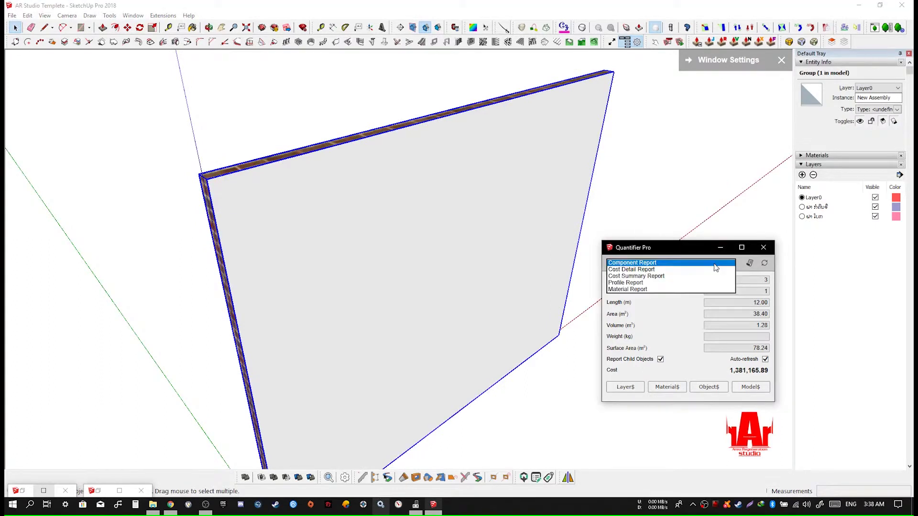
{"action": "left_click", "coordinate": [638, 279]}
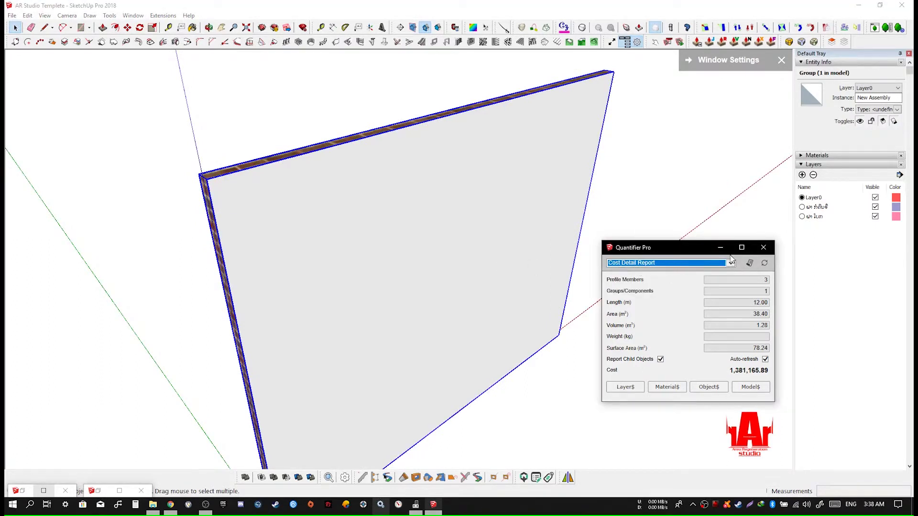
{"action": "left_click", "coordinate": [749, 263]}
{"action": "left_click_drag", "start_coordinate": [295, 156], "coordinate": [271, 135]}
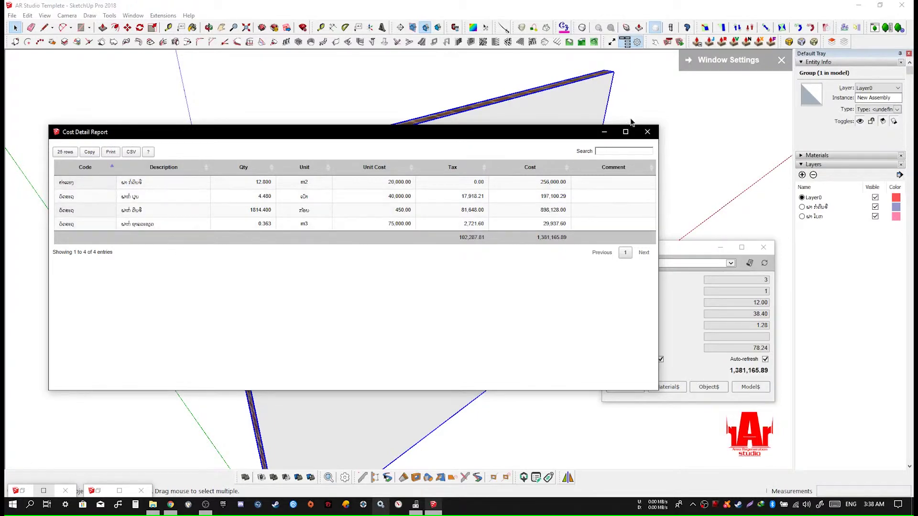
{"action": "left_click", "coordinate": [647, 131]}
Open the layer cost data for the plaster layer and create three cost rows in it.
{"action": "middle_click_drag", "start_coordinate": [325, 233], "coordinate": [526, 216]}
{"action": "scroll", "coordinate": [322, 193], "scroll_direction": "up", "scroll_amount": 6}
{"action": "scroll", "coordinate": [309, 205], "scroll_direction": "down", "scroll_amount": 4}
{"action": "left_click", "coordinate": [626, 387]}
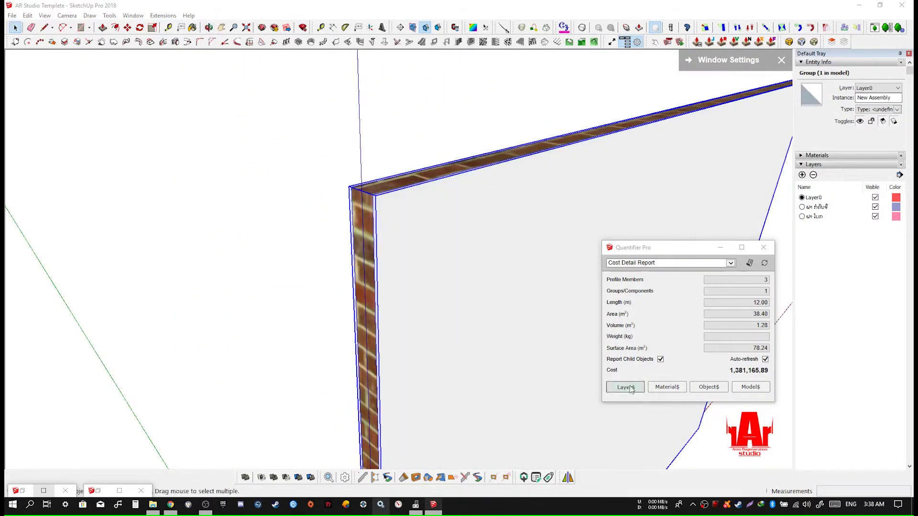
{"action": "left_click", "coordinate": [134, 90]}
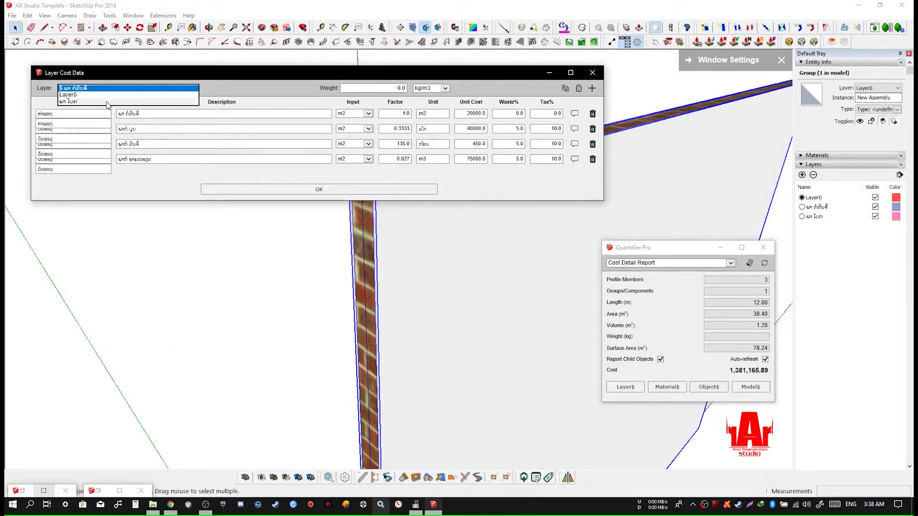
{"action": "left_click", "coordinate": [134, 101]}
{"action": "left_click", "coordinate": [592, 88]}
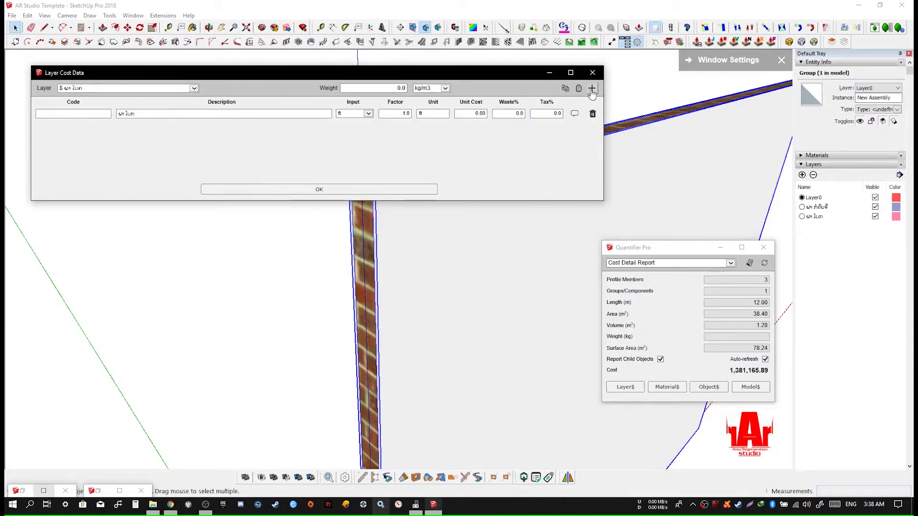
{"action": "left_click", "coordinate": [591, 89]}
{"action": "left_click", "coordinate": [591, 89]}
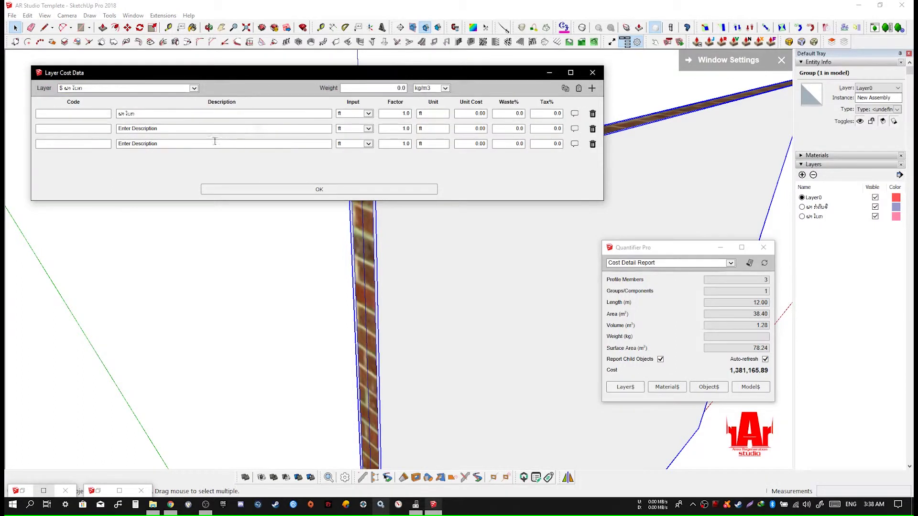
Code the first plaster row as labour and the other two rows as material.
{"action": "left_click", "coordinate": [60, 113]}
{"action": "type", "text": "ต່າ"}
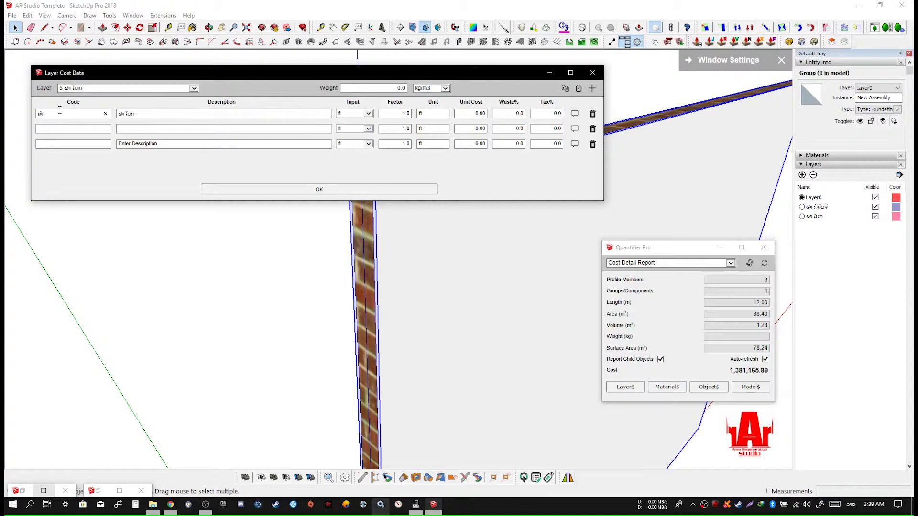
{"action": "key", "text": "BackSpace"}
{"action": "left_click", "coordinate": [58, 125]}
{"action": "left_click", "coordinate": [68, 129]}
{"action": "type", "text": "ວ"}
{"action": "left_click", "coordinate": [69, 142]}
{"action": "left_click", "coordinate": [68, 147]}
{"action": "type", "text": "ອ"}
{"action": "left_click", "coordinate": [102, 154]}
Describe the second plaster row as the plaster's cement (ປູນ), based on the first row's description.
{"action": "left_click_drag", "start_coordinate": [140, 114], "coordinate": [90, 113]}
{"action": "key", "text": "ctrl+c"}
{"action": "left_click", "coordinate": [172, 130]}
{"action": "key", "text": "ctrl+v"}
{"action": "left_click", "coordinate": [129, 133]}
{"action": "key", "text": "BackSpace"}
{"action": "type", "text": "ຄ"}
Set the input of all three plaster rows to m2 and the labour row's unit cost to 15000.
{"action": "left_click", "coordinate": [368, 114]}
{"action": "left_click", "coordinate": [353, 154]}
{"action": "left_click", "coordinate": [368, 128]}
{"action": "left_click", "coordinate": [354, 169]}
{"action": "left_click", "coordinate": [368, 144]}
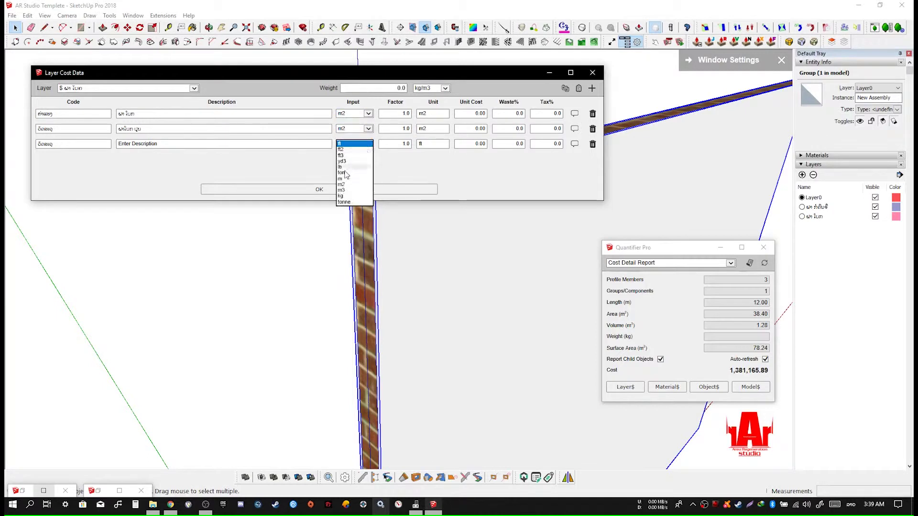
{"action": "left_click", "coordinate": [354, 185]}
{"action": "left_click", "coordinate": [474, 113]}
{"action": "type", "text": "15000"}
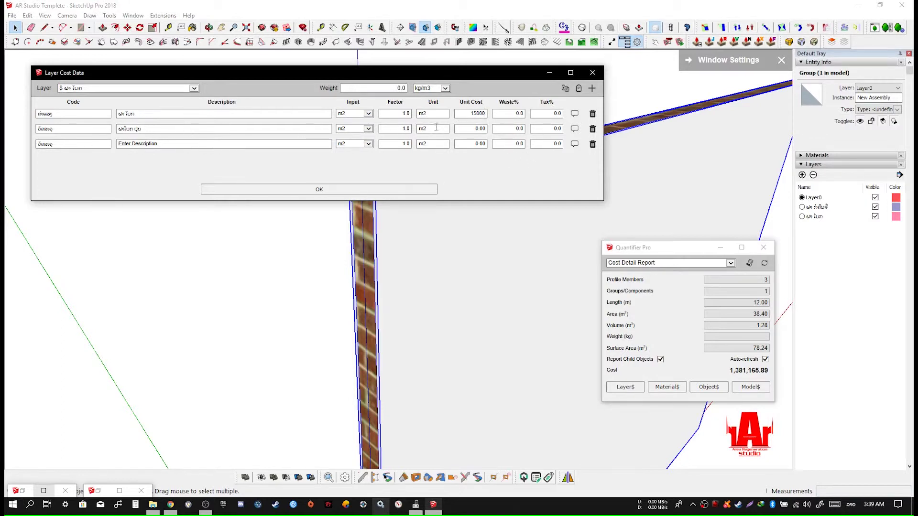
Describe the third plaster row as the plaster's fine sand (ຊາຍລະອຽດ).
{"action": "left_click", "coordinate": [120, 144]}
{"action": "key", "text": "ctrl+v"}
{"action": "key", "text": "Left"}
{"action": "key", "text": "Left"}
{"action": "key", "text": "Left"}
{"action": "type", "text": "ຊາຍລະ"}
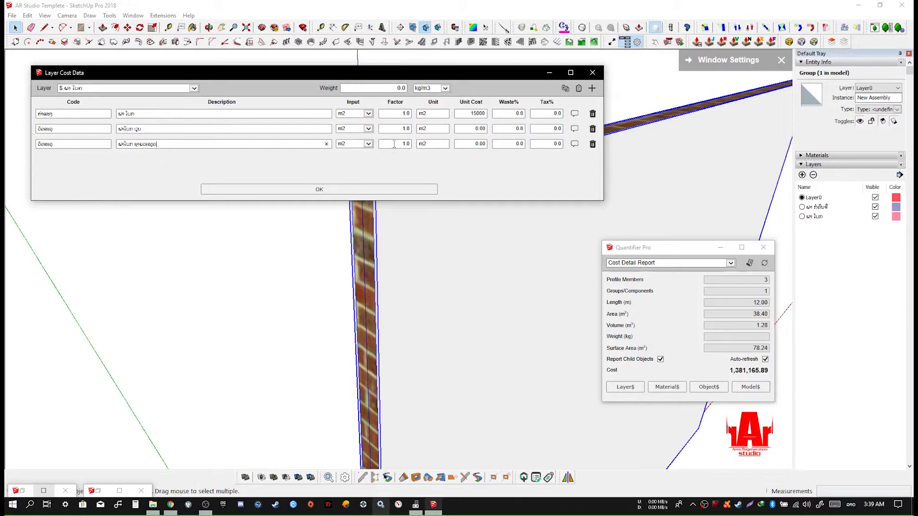
Give the plaster sand row a factor of 0.0162, the unit m3 and a unit cost of 75000.
{"action": "key", "text": "Tab"}
{"action": "key", "text": "Tab"}
{"action": "type", "text": "162"}
{"action": "left_click", "coordinate": [433, 143]}
{"action": "left_click_drag", "start_coordinate": [474, 145], "coordinate": [511, 145]}
{"action": "type", "text": "75000"}
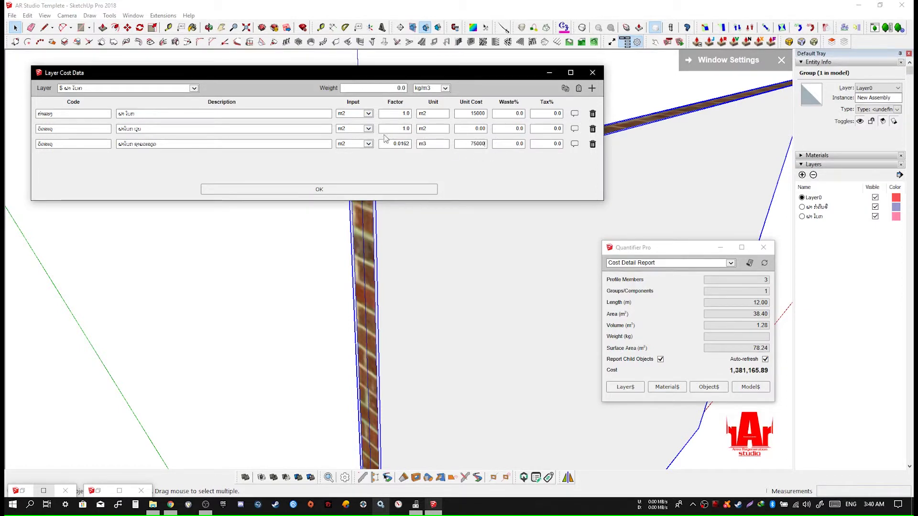
Give the plaster cement row a factor of 0.2, the unit ເປົາ (bag) and a unit cost of 40000.
{"action": "double_click", "coordinate": [381, 126]}
{"action": "type", "text": "0.2"}
{"action": "double_click", "coordinate": [421, 128]}
{"action": "key", "text": "BackSpace"}
{"action": "key", "text": "alt+shift"}
{"action": "key", "text": "Tab"}
{"action": "type", "text": "400"}
Set 5% waste and 10% tax on the plaster cement and sand rows, and apply the plaster layer's costs.
{"action": "key", "text": "Tab"}
{"action": "type", "text": "1"}
{"action": "key", "text": "Tab"}
{"action": "type", "text": "10"}
{"action": "type", "text": "1"}
{"action": "left_click_drag", "start_coordinate": [497, 144], "coordinate": [604, 136]}
{"action": "type", "text": "10"}
{"action": "left_click_drag", "start_coordinate": [512, 129], "coordinate": [576, 131]}
{"action": "type", "text": "55"}
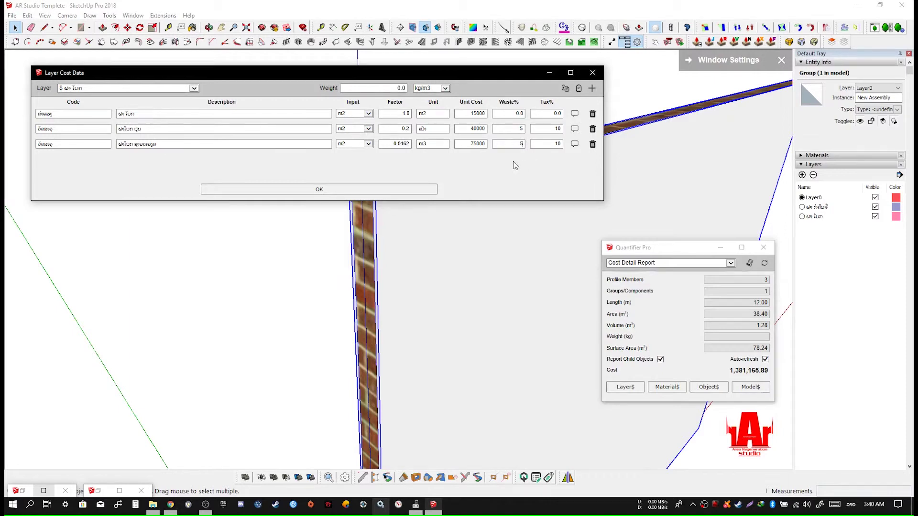
{"action": "left_click", "coordinate": [410, 191]}
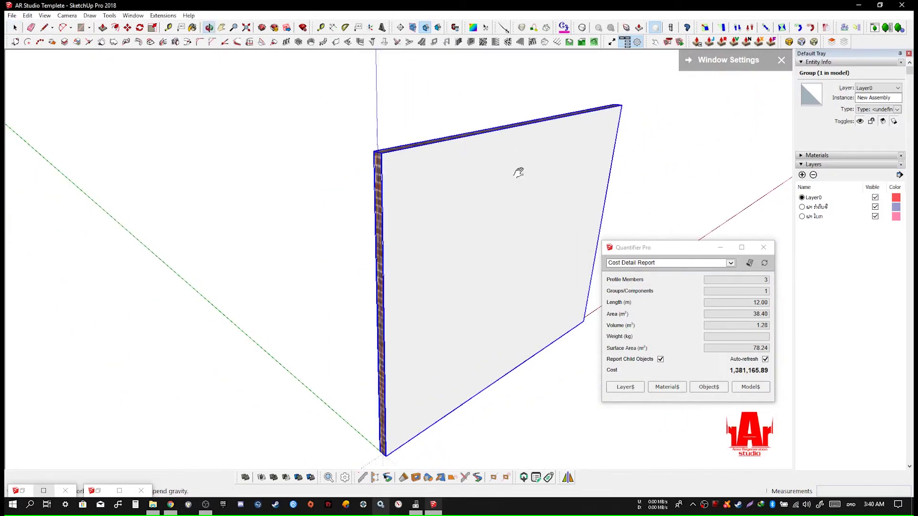
Generate the Cost Detail Report again to review the wall's combined brick and plaster costs.
{"action": "left_click", "coordinate": [750, 263]}
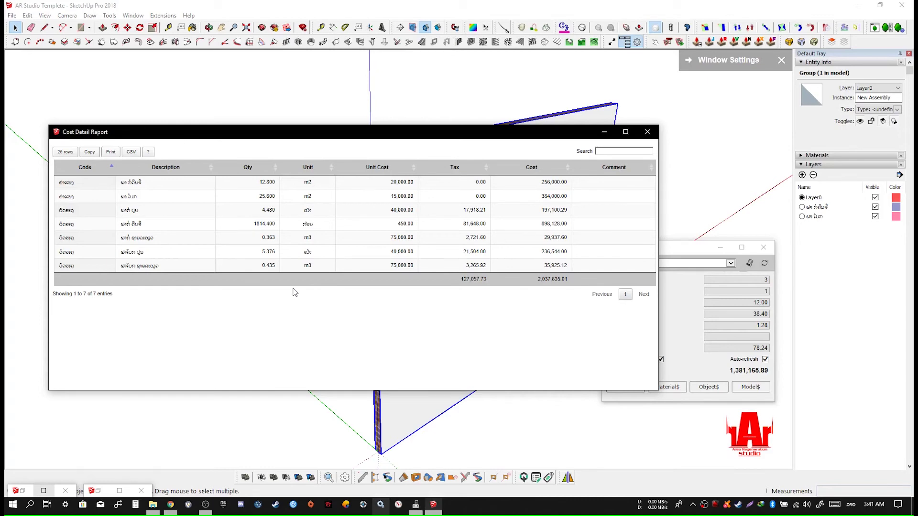
{"action": "left_click_drag", "start_coordinate": [362, 135], "coordinate": [348, 82]}
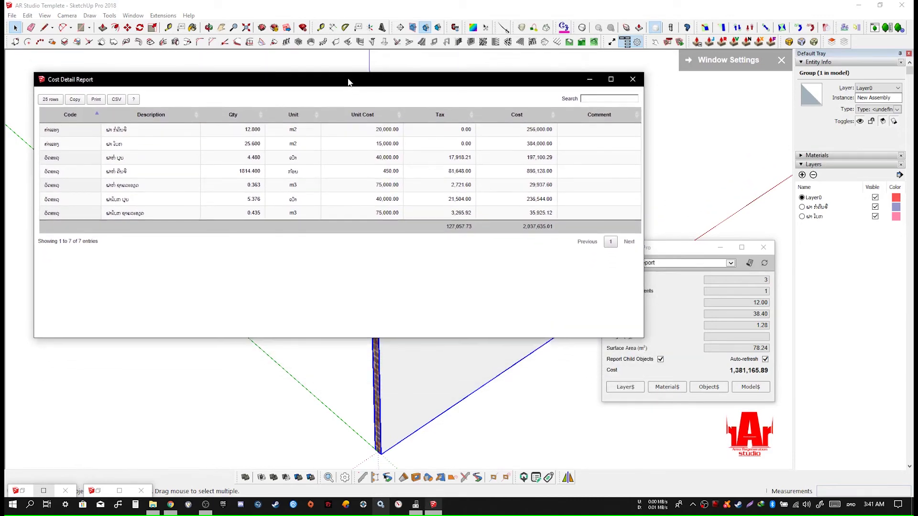